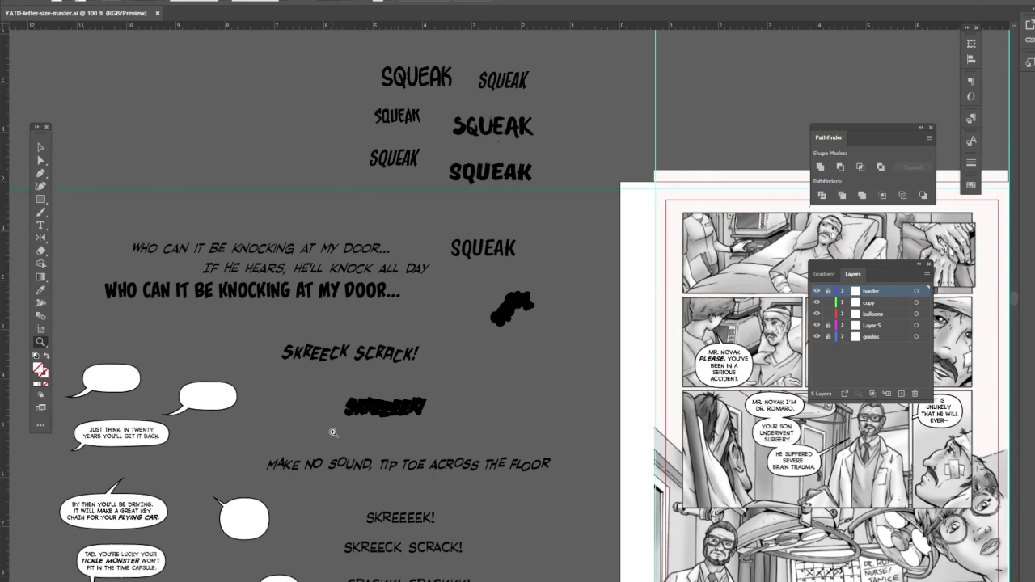
Examine the comic page on the artboard and the lettering samples and spare balloons kept beside it
scroll(332, 432, right, 4)
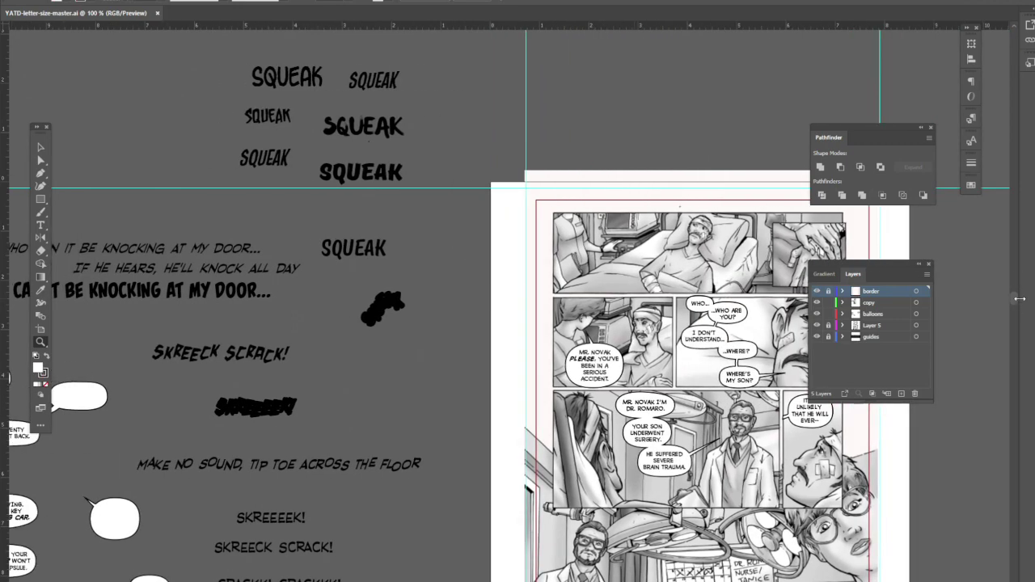
scroll(1014, 310, down, 4)
scroll(1011, 303, up, 2)
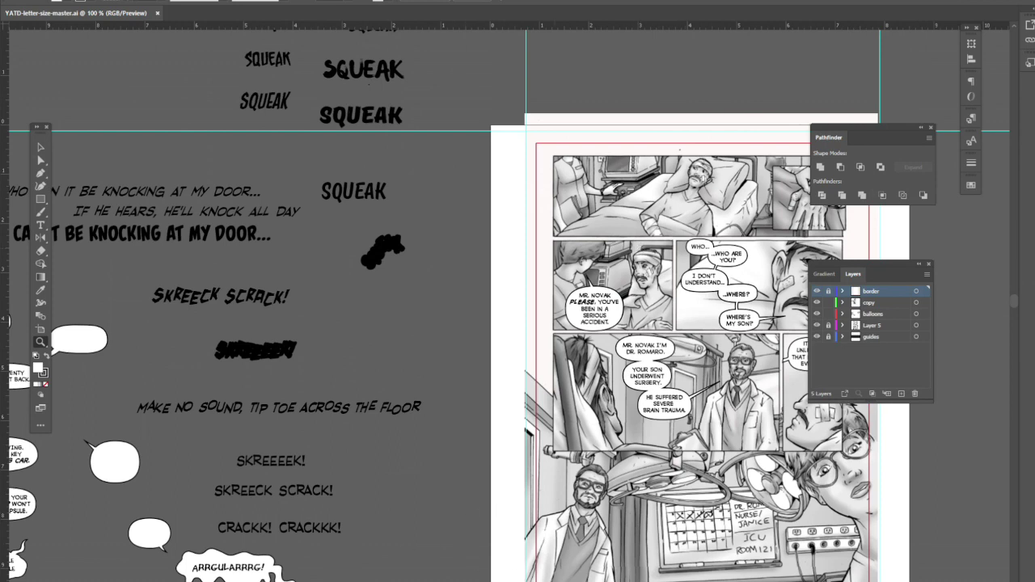
alt+click(774, 453)
scroll(518, 324, right, 3)
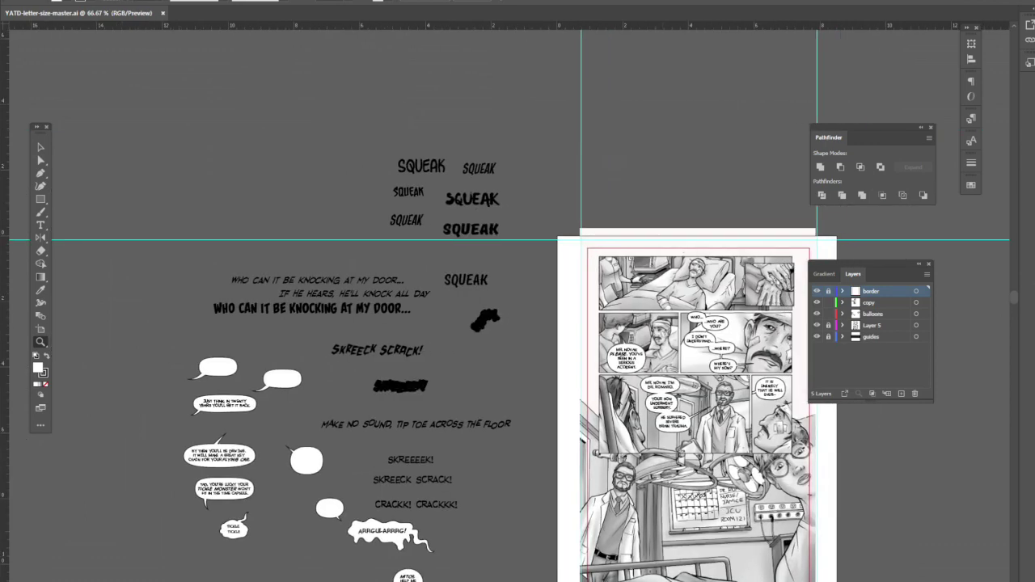
scroll(1015, 306, down, 3)
scroll(1012, 301, down, 2)
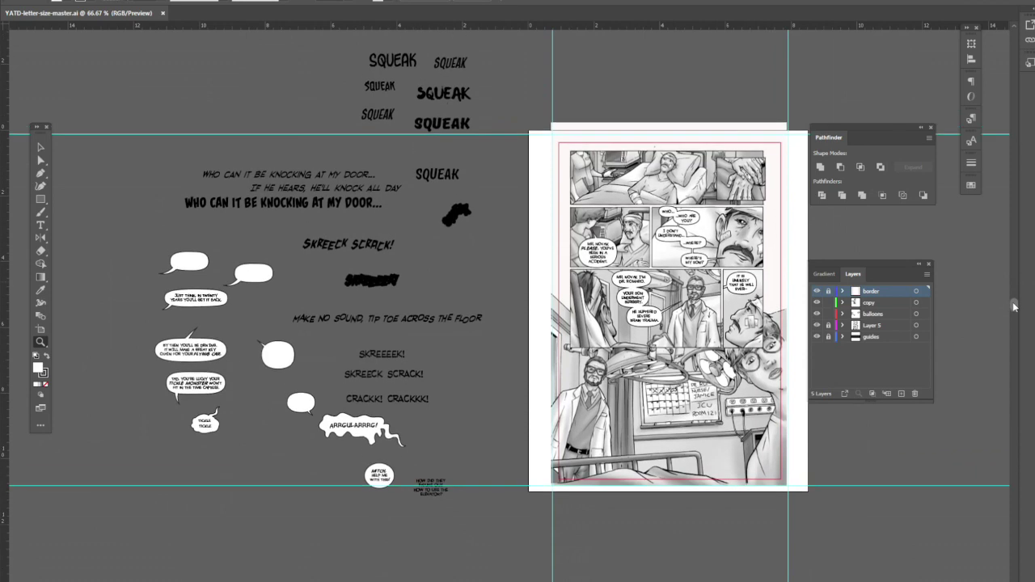
scroll(1008, 283, up, 4)
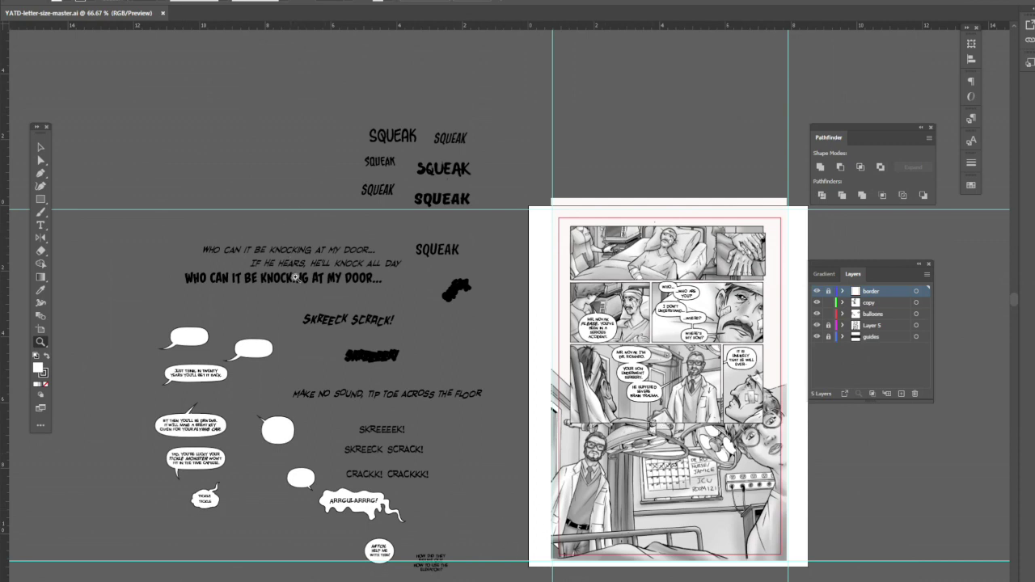
click(752, 362)
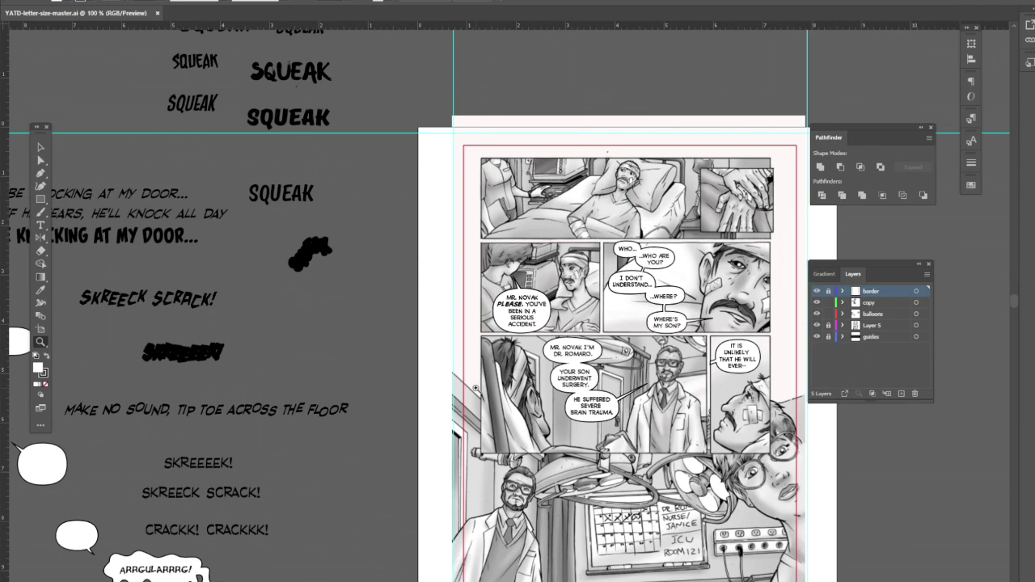
Select the "..WHO ARE YOU?" dialogue text in the second row to check its layer, and clear the selection
key(v)
click(667, 257)
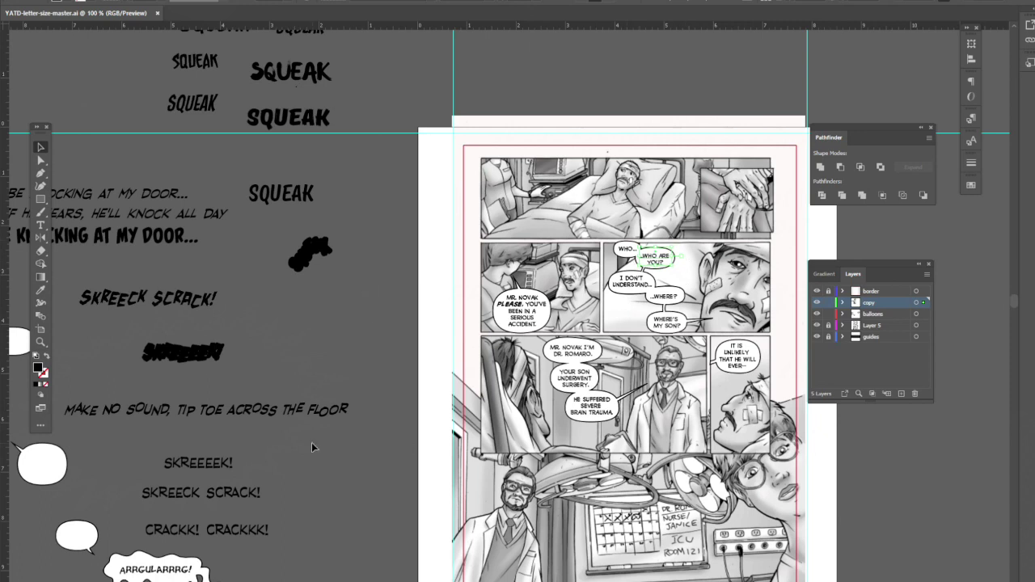
click(961, 279)
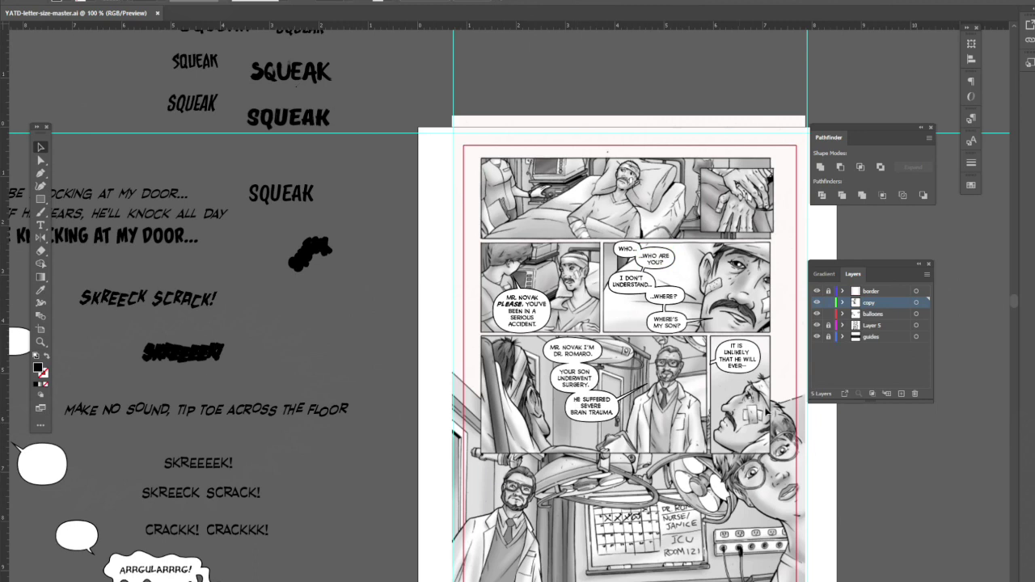
scroll(1015, 315, down, 1)
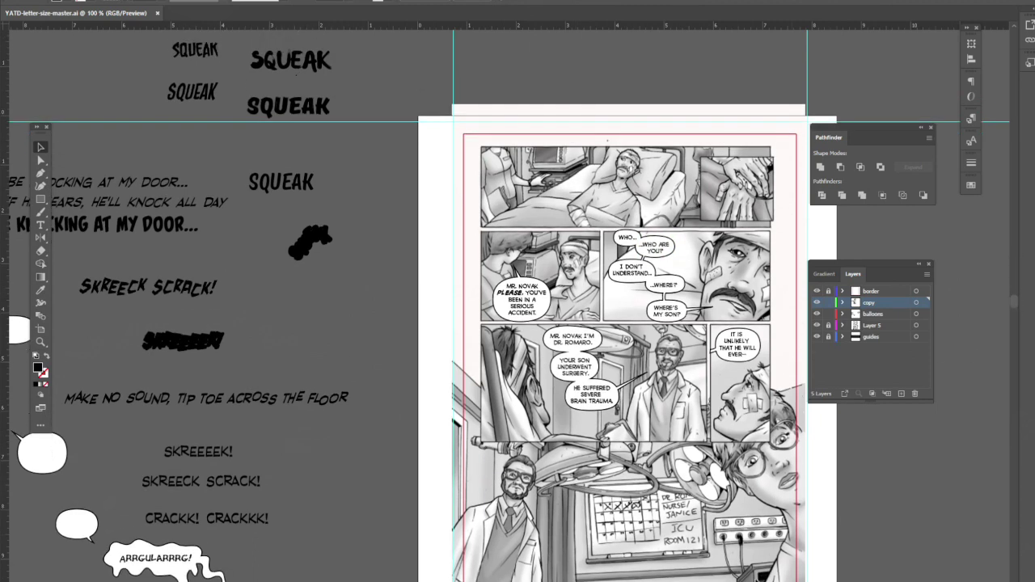
scroll(565, 324, right, 3)
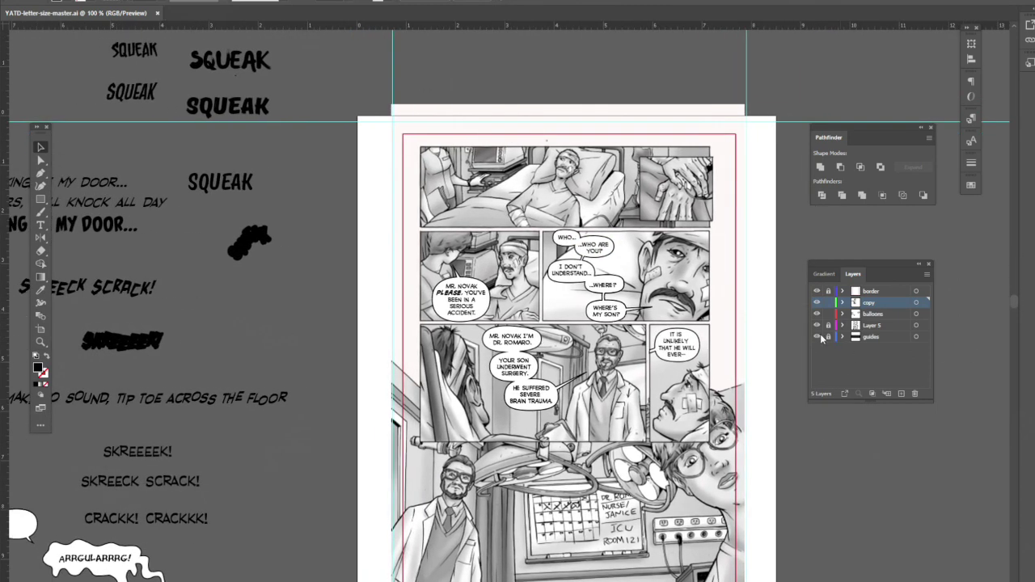
Toggle the visibility of the guides layer and the border layer off and on to show what each contains
click(817, 337)
click(817, 337)
click(818, 337)
click(818, 337)
click(817, 337)
click(817, 337)
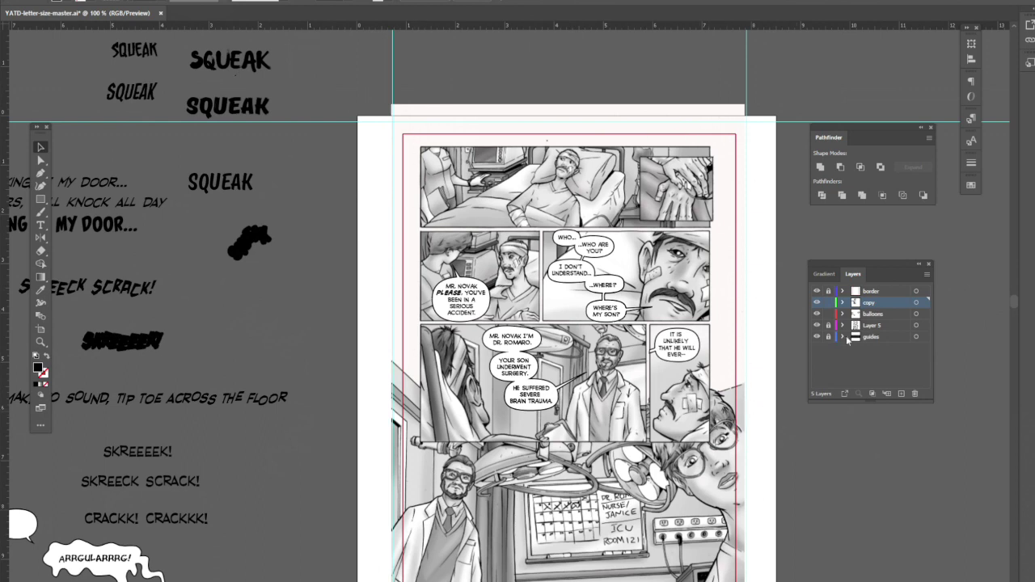
click(817, 291)
click(817, 291)
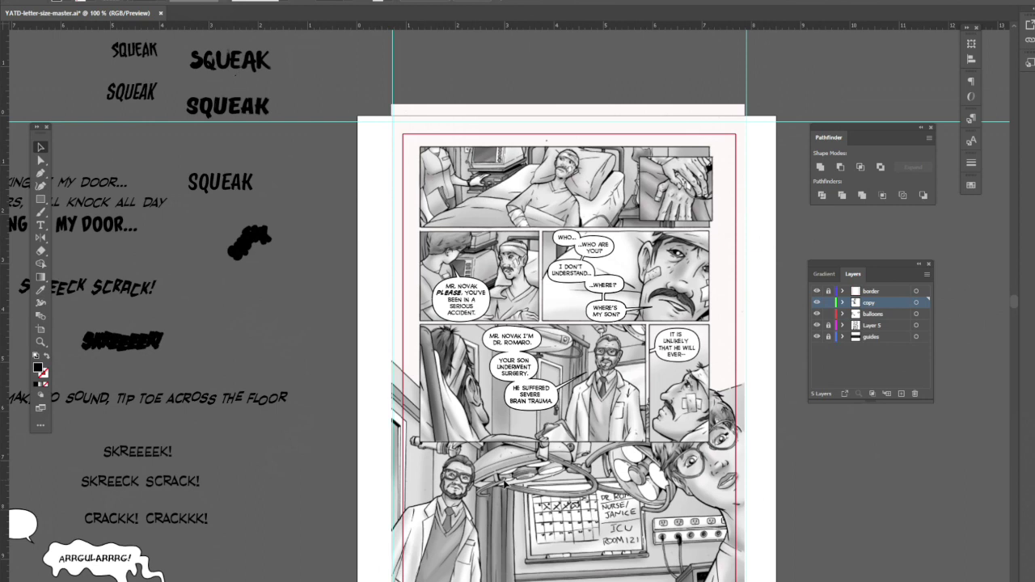
Hide and show Layer 5 and the guides layer again to compare the page artwork with the guides
scroll(1009, 313, down, 2)
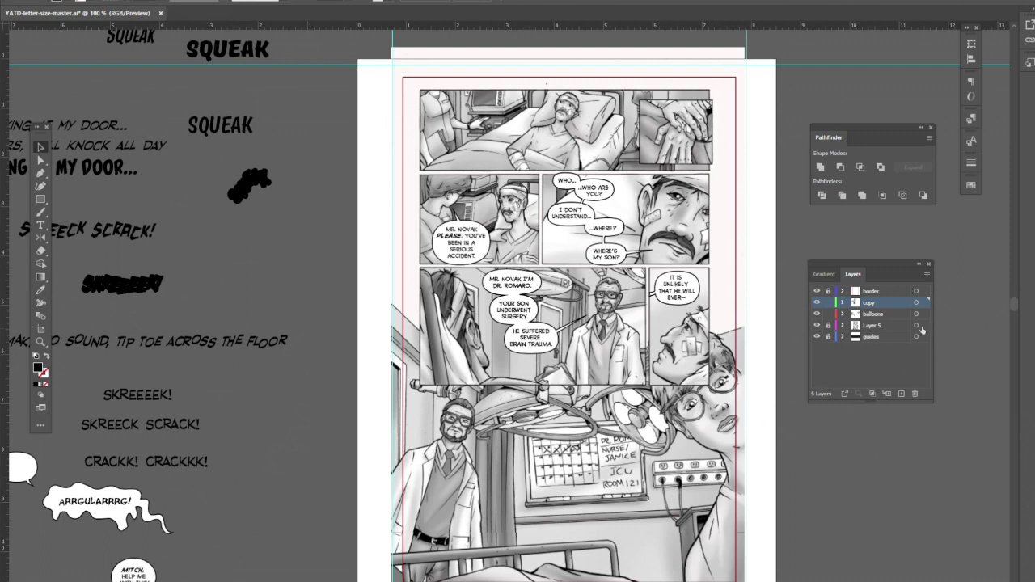
click(817, 325)
click(817, 326)
click(816, 325)
click(817, 326)
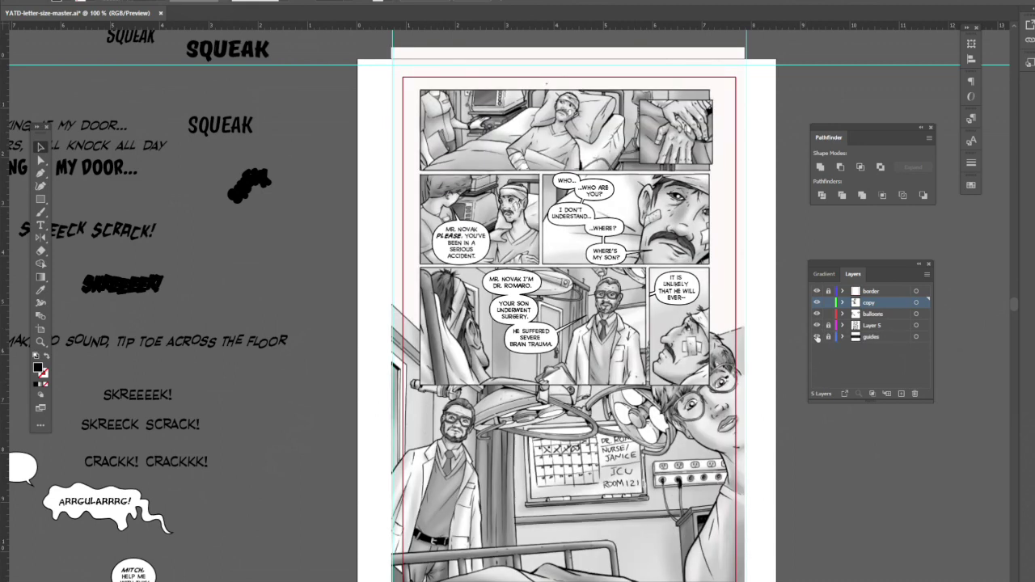
click(817, 337)
click(817, 337)
click(816, 337)
click(817, 337)
Toggle the visibility of the copy and balloons layers off and on to show how dialogue and balloons are separated
click(817, 302)
click(816, 303)
click(816, 302)
click(816, 303)
click(818, 303)
click(817, 303)
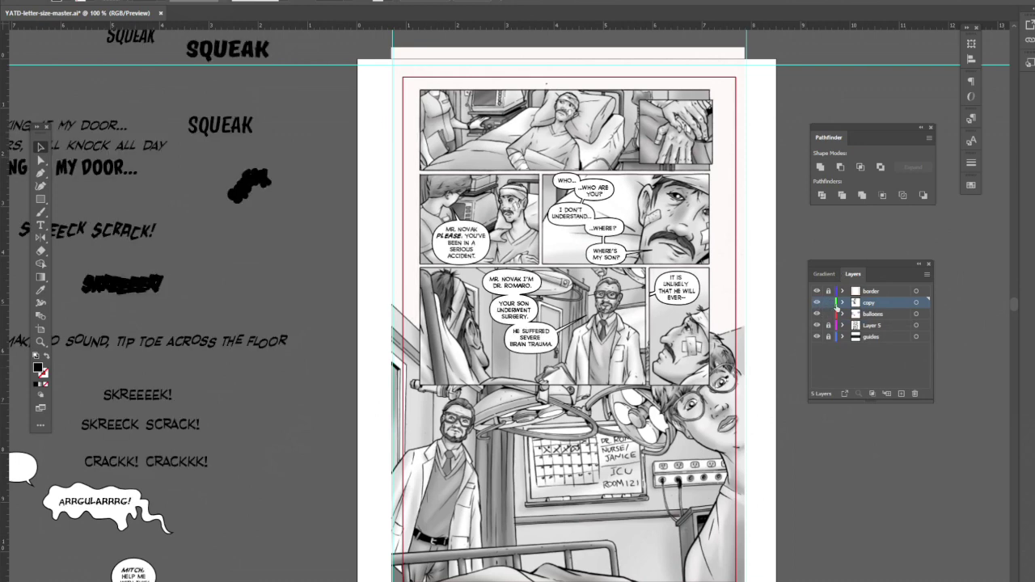
click(817, 313)
click(817, 314)
click(816, 314)
click(816, 313)
click(817, 314)
click(816, 314)
Select individual SQUEAK sound-effect samples above the pasteboard text to inspect their lettering styles
scroll(828, 455, down, 1)
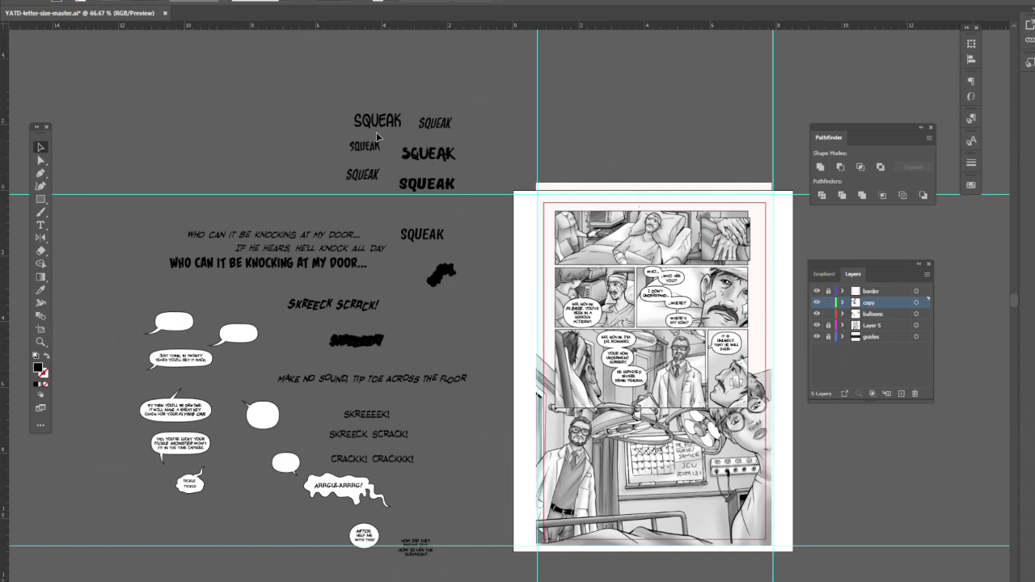
click(436, 185)
click(446, 124)
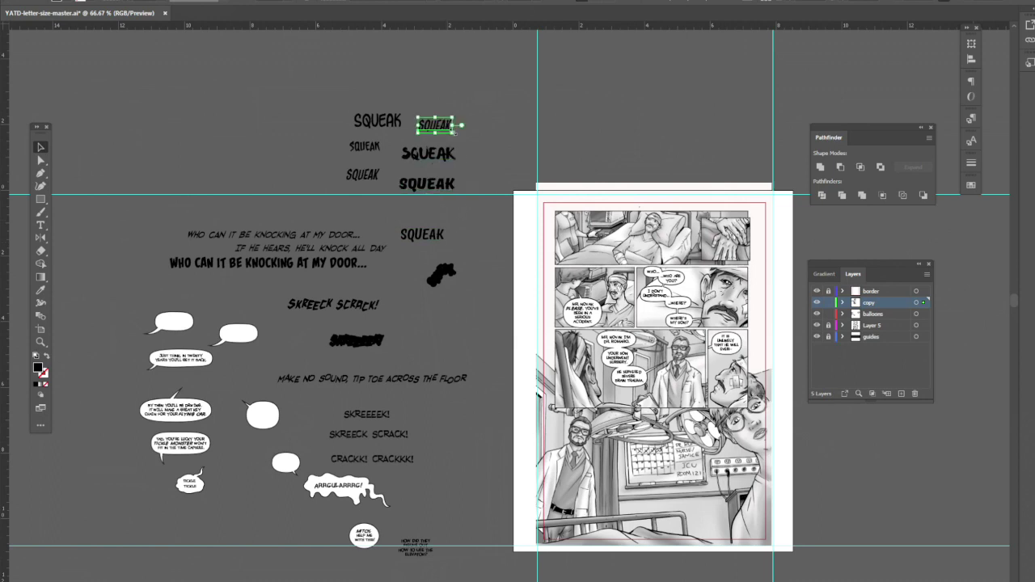
click(382, 120)
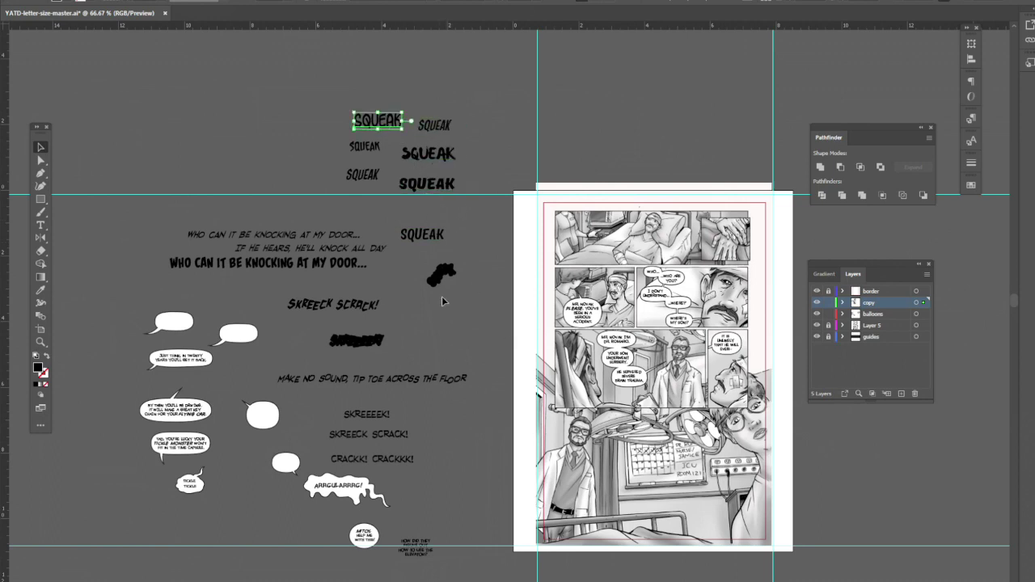
Copy the "HELP ME WITH THIS!" dialogue text from its round balloon and paste a duplicate
click(367, 536)
key(ctrl+c)
key(ctrl+v)
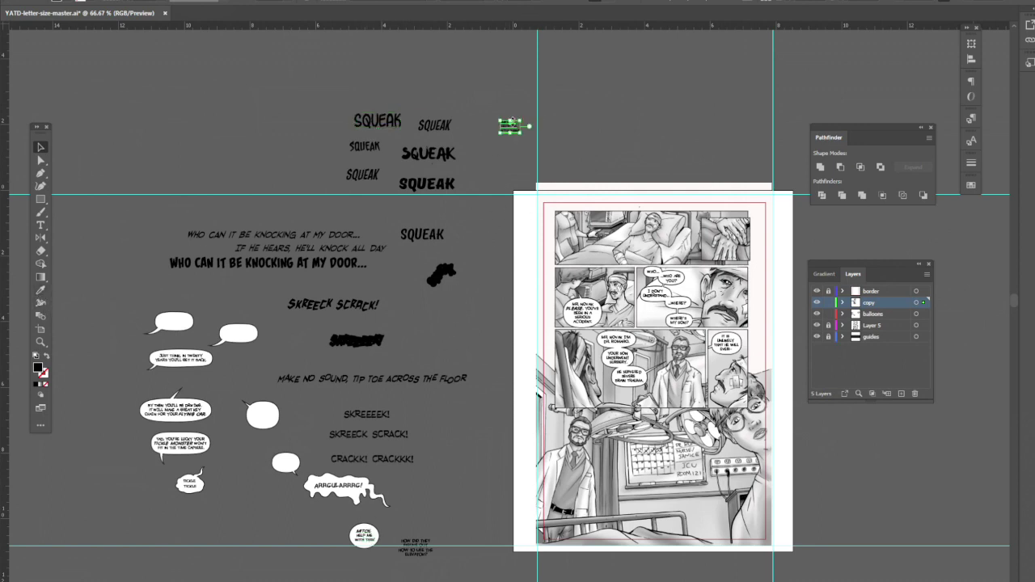
Restyle the pasted dialogue with the Eyedropper, trying the brush-lettered SQUEAK sample and replacing it with the condensed italic SQUEAK style
click(42, 290)
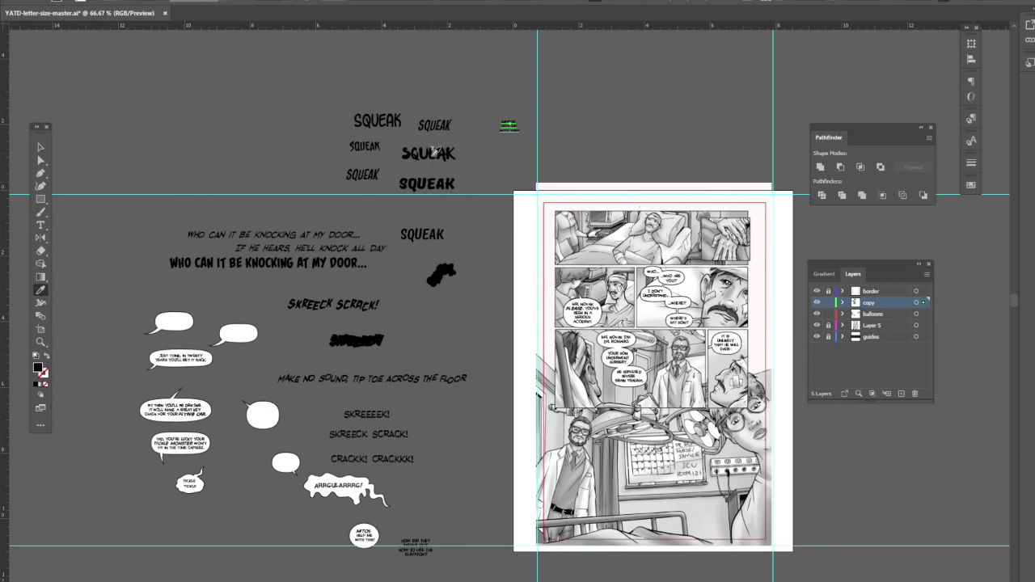
click(437, 150)
click(41, 148)
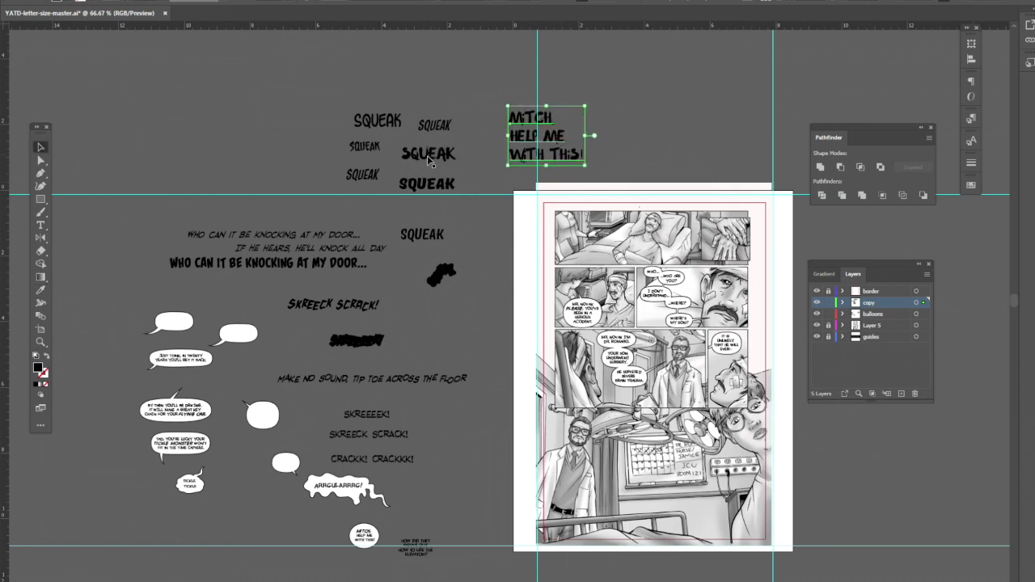
key(ctrl+z)
click(41, 146)
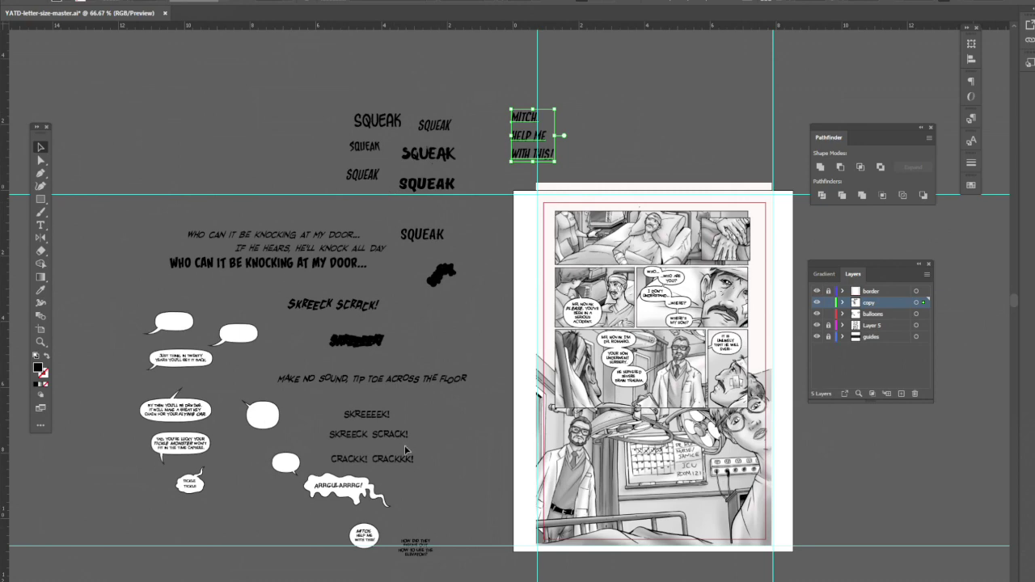
Inspect the reusable speech balloons and the "ARRGULARRRG!" lettering on the pasteboard, selecting individual balloons and texts
scroll(354, 473, up, 3)
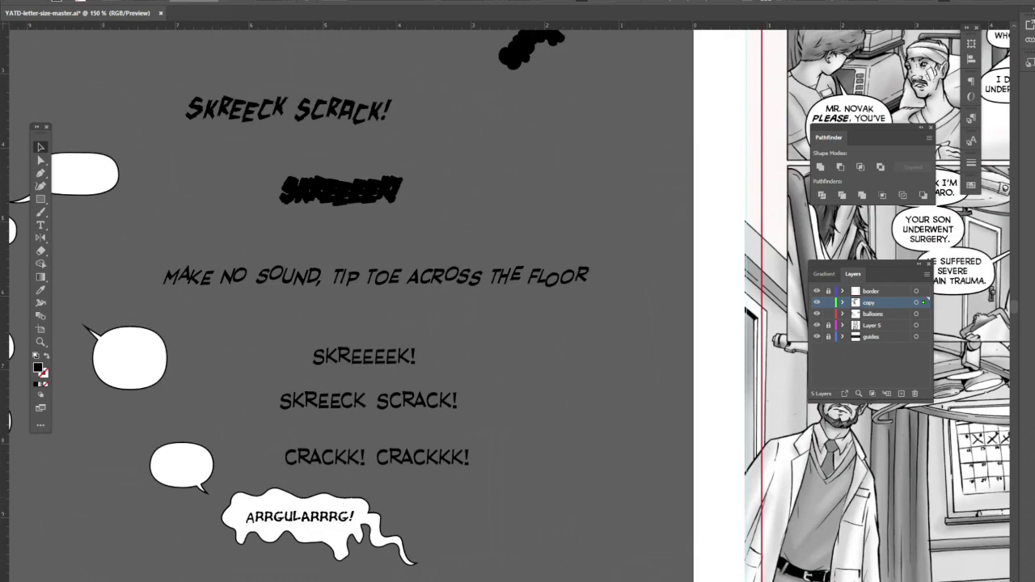
scroll(527, 525, left, 3)
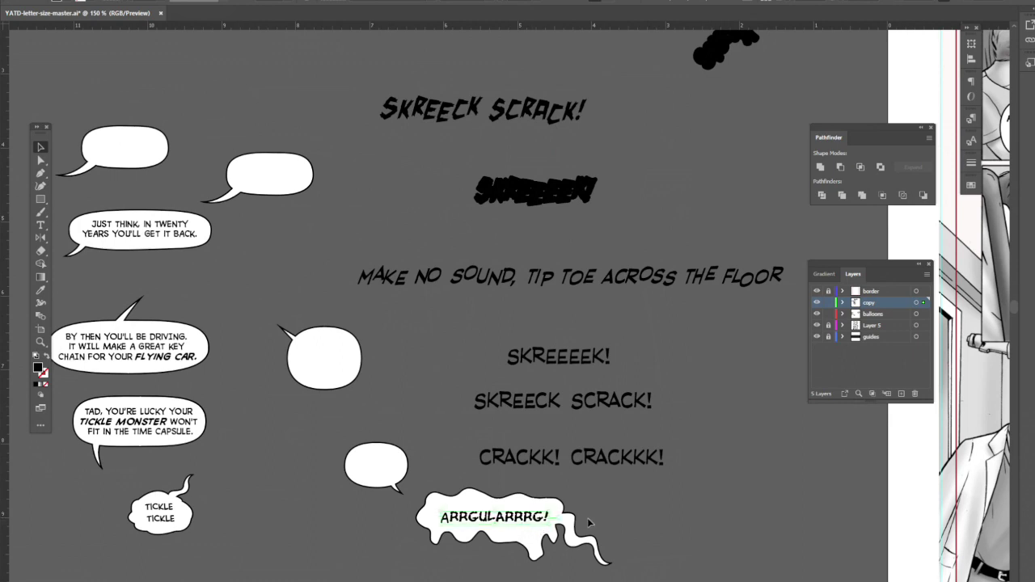
click(506, 523)
click(380, 521)
click(185, 232)
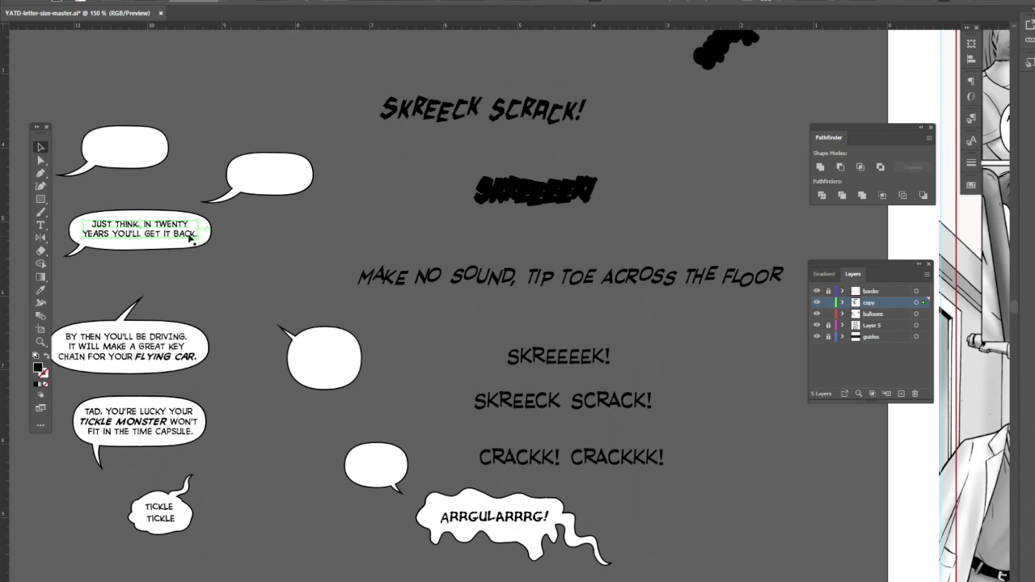
click(122, 481)
scroll(813, 426, down, 1)
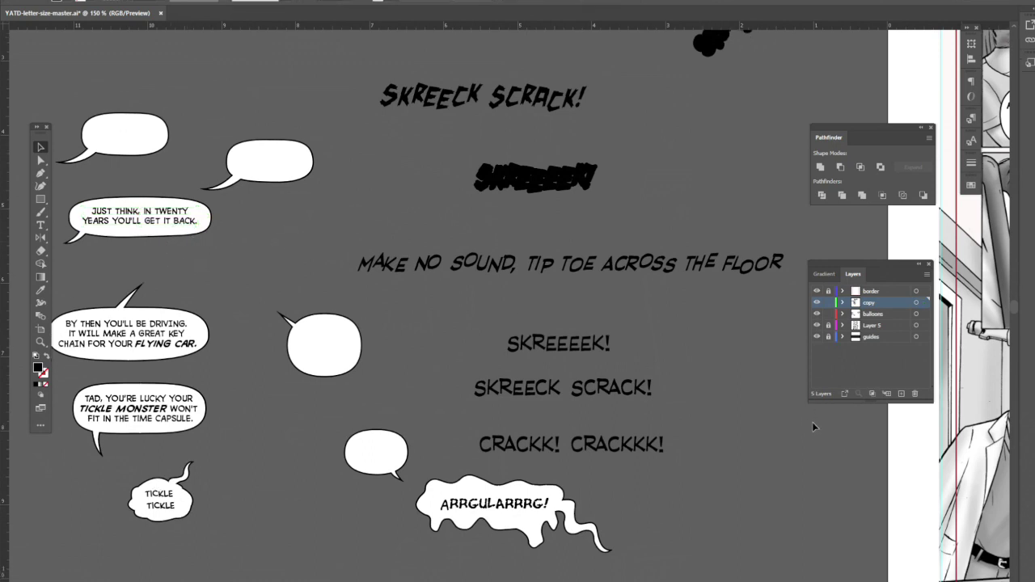
Unlock Layer 5 and delete its page artwork, and unlock the copy and balloons layers to delete the dialogue and balloons on the artboard
key(ctrl+minus)
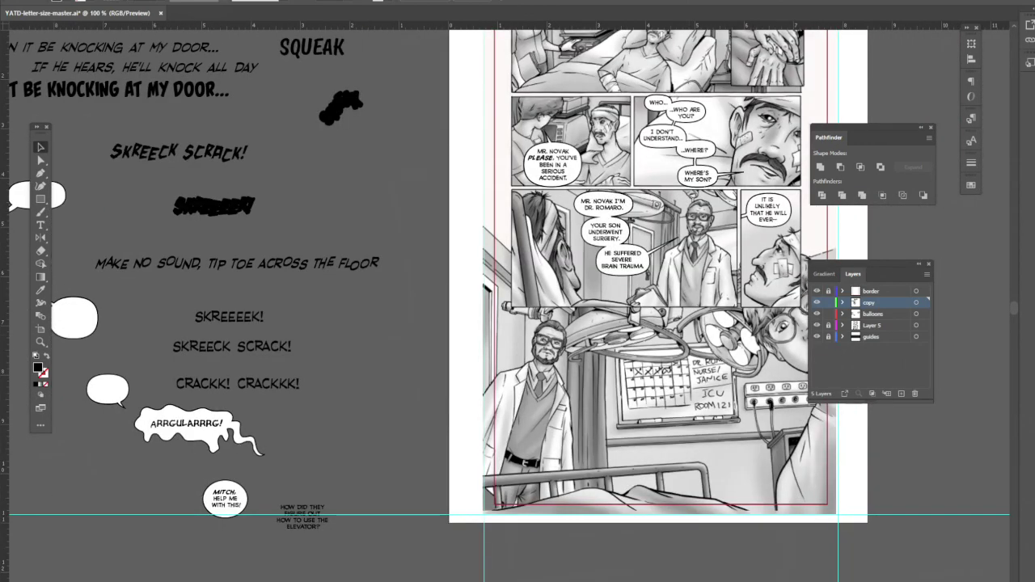
scroll(932, 391, right, 3)
scroll(1023, 304, up, 3)
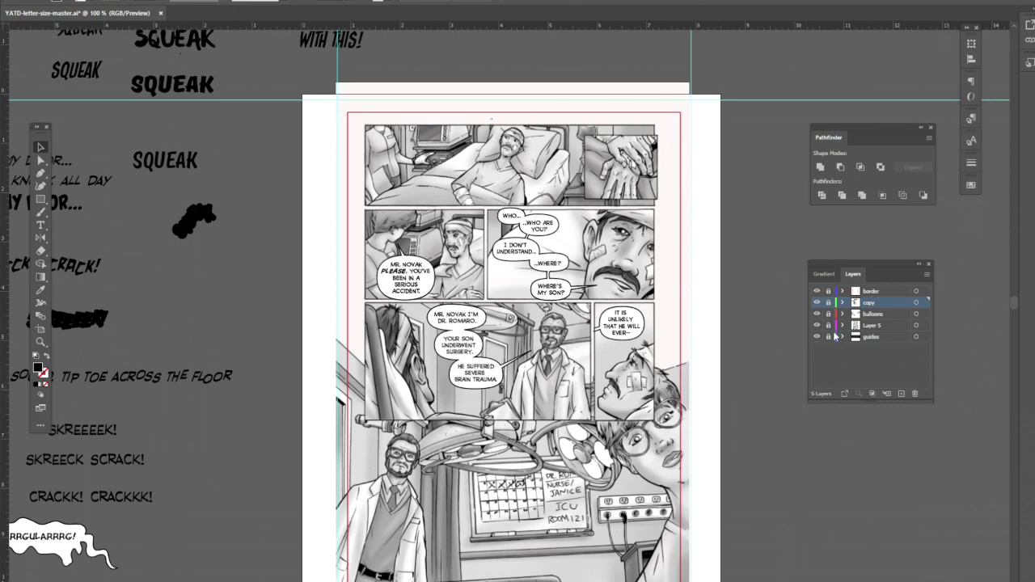
click(672, 310)
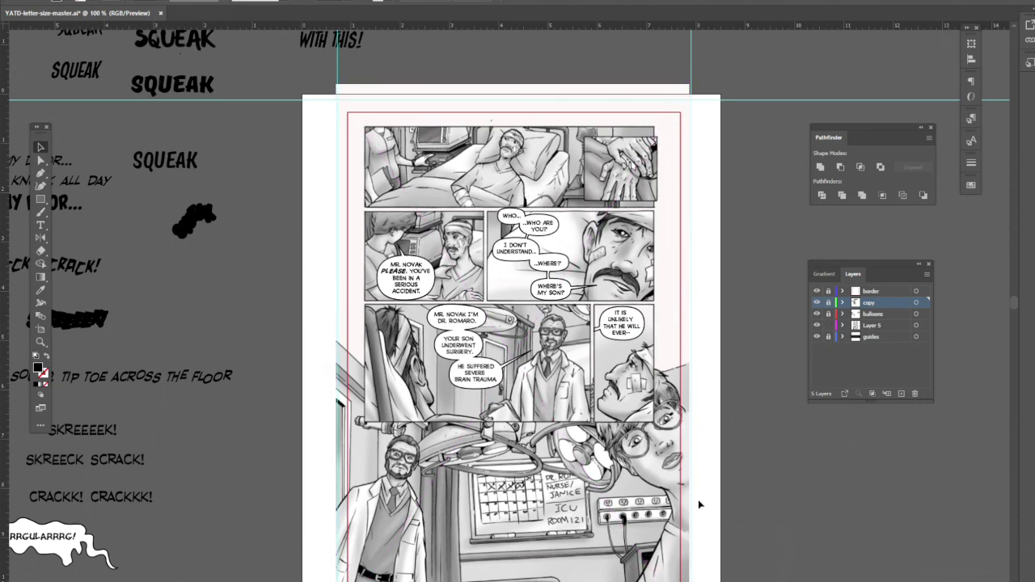
key(Delete)
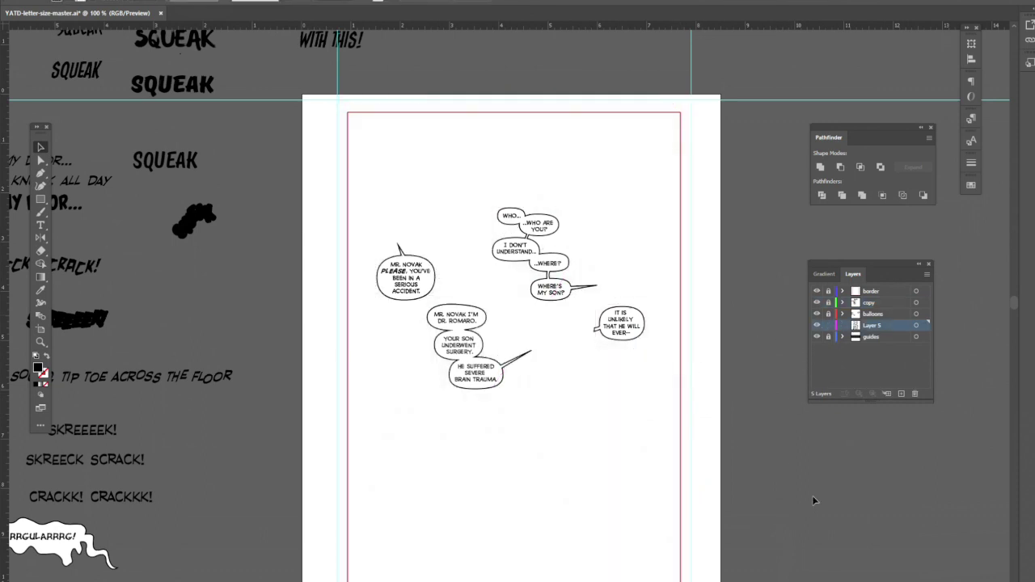
drag(356, 179, 651, 424)
key(Delete)
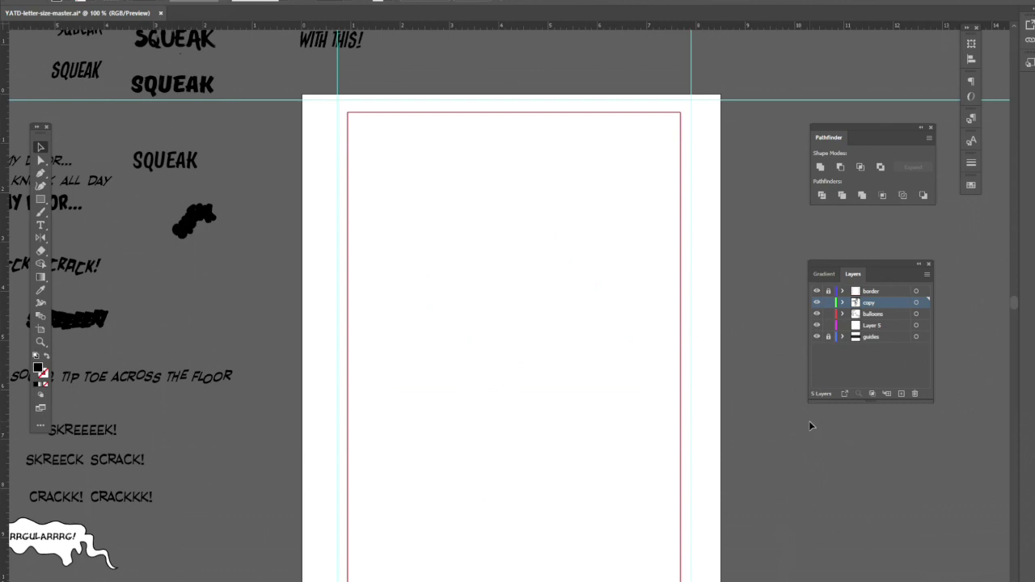
Place the page image YATD-Issue-5-Page-05 from the printed-size-JPGs folder onto the artboard on Layer 5
click(882, 325)
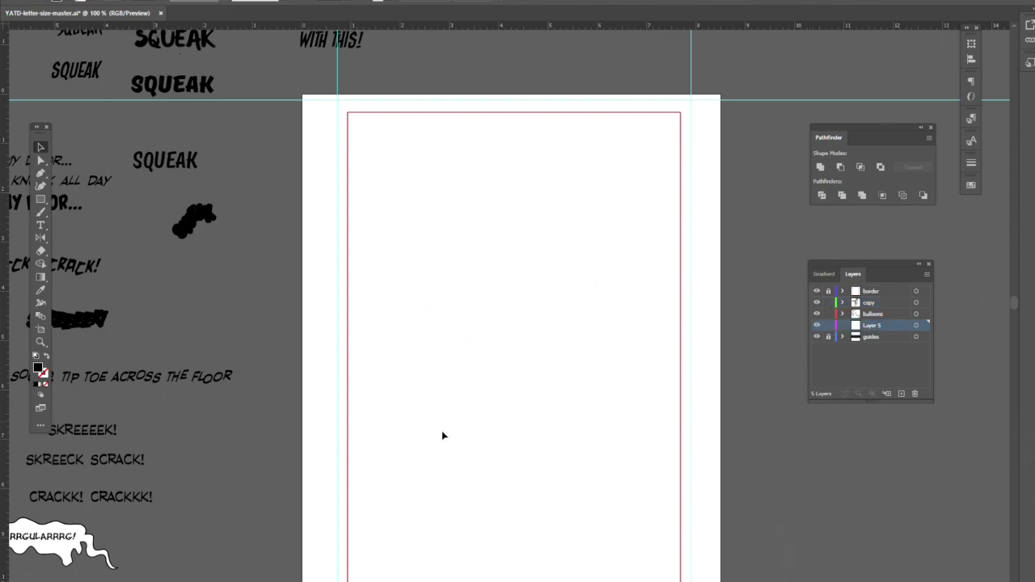
click(55, 2)
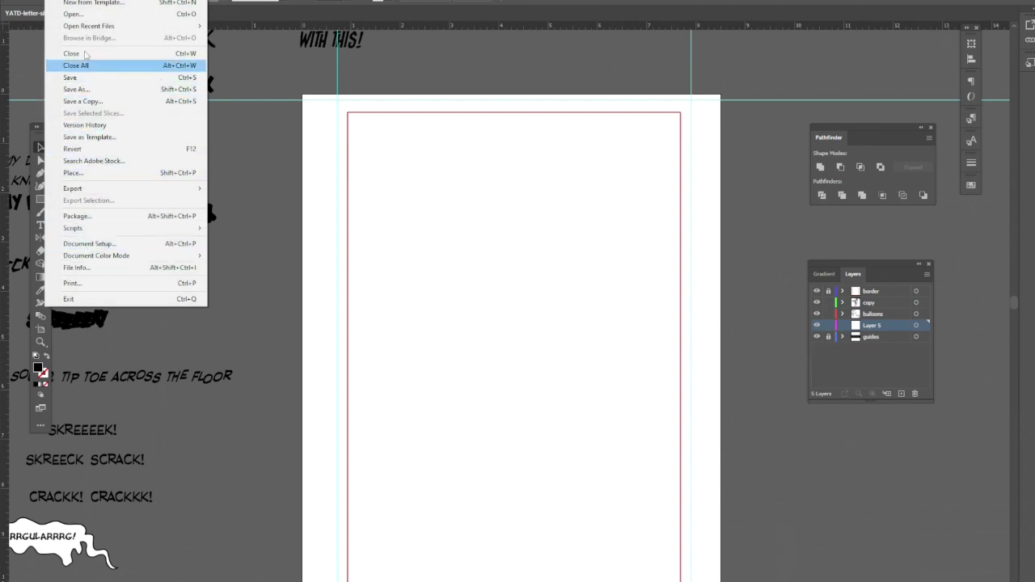
click(96, 174)
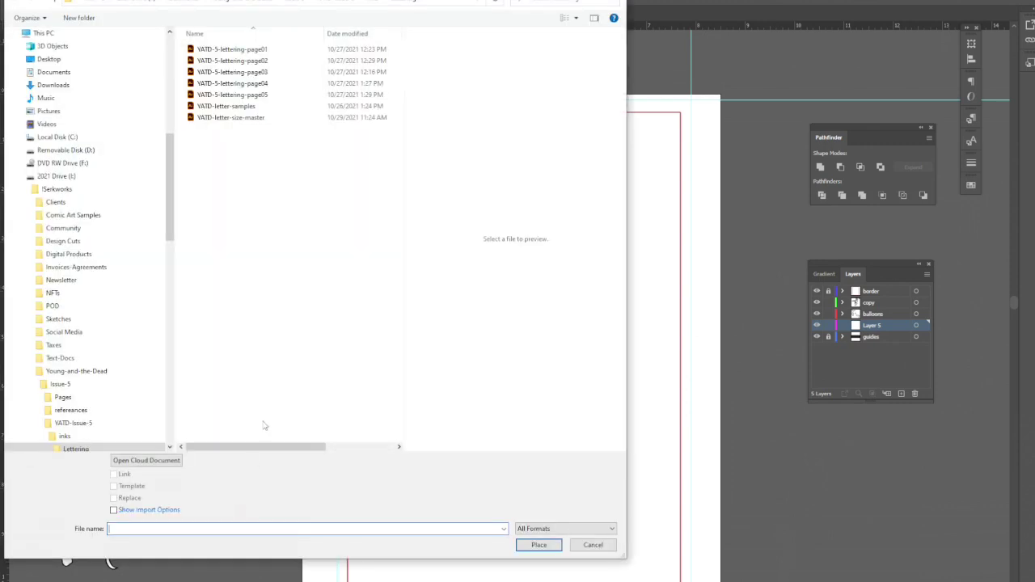
click(353, 2)
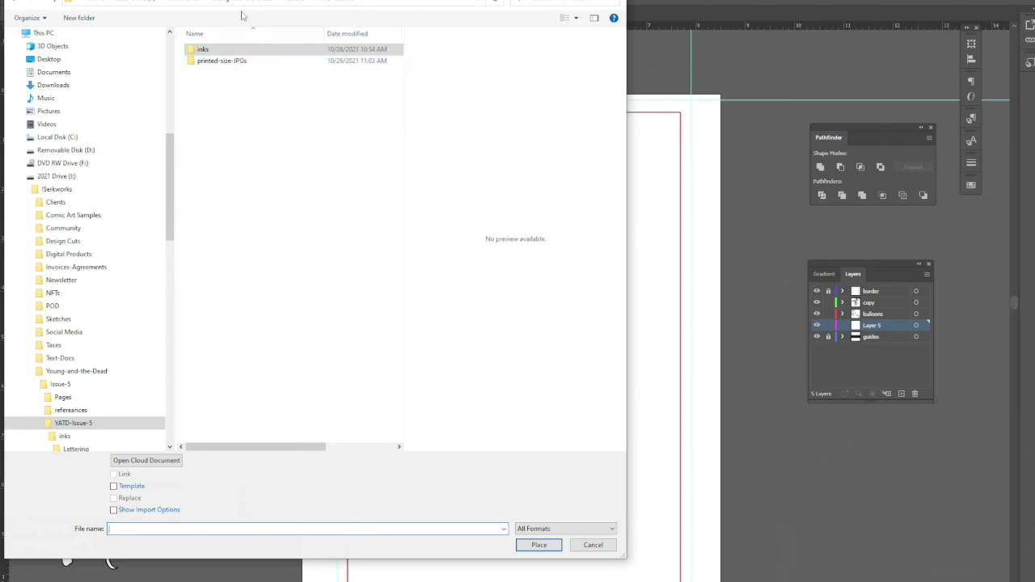
click(239, 64)
double_click(238, 64)
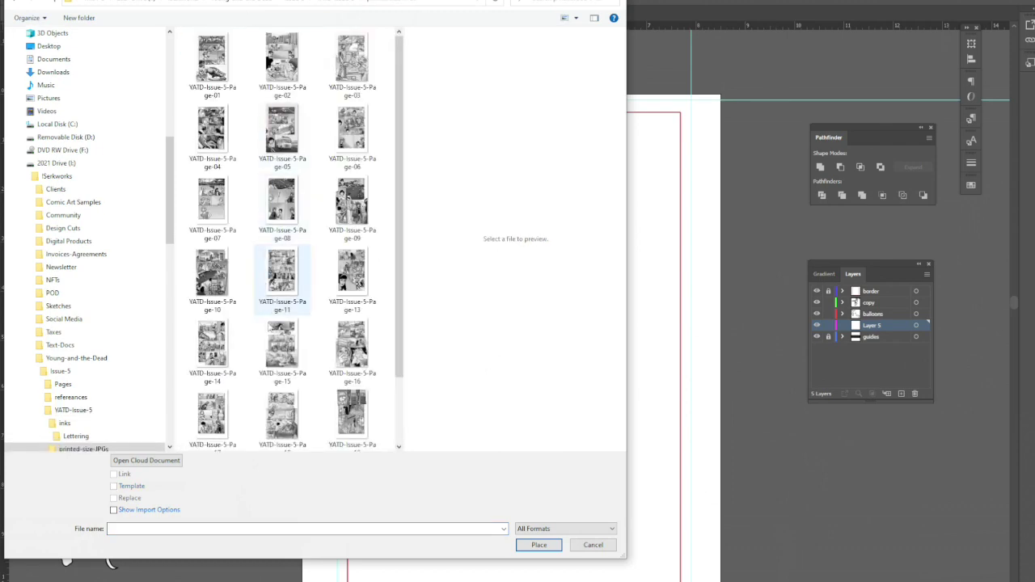
click(281, 129)
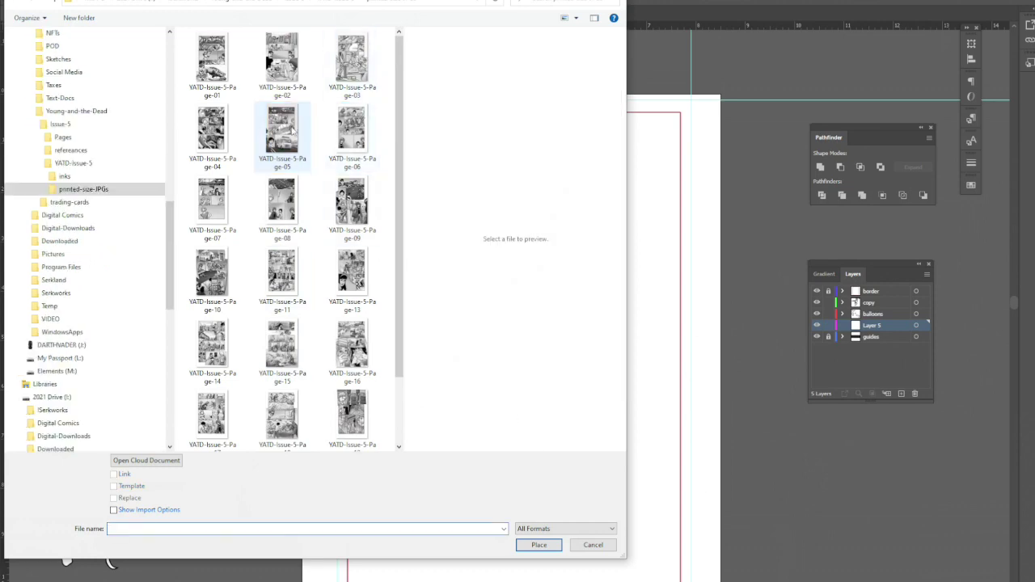
click(539, 546)
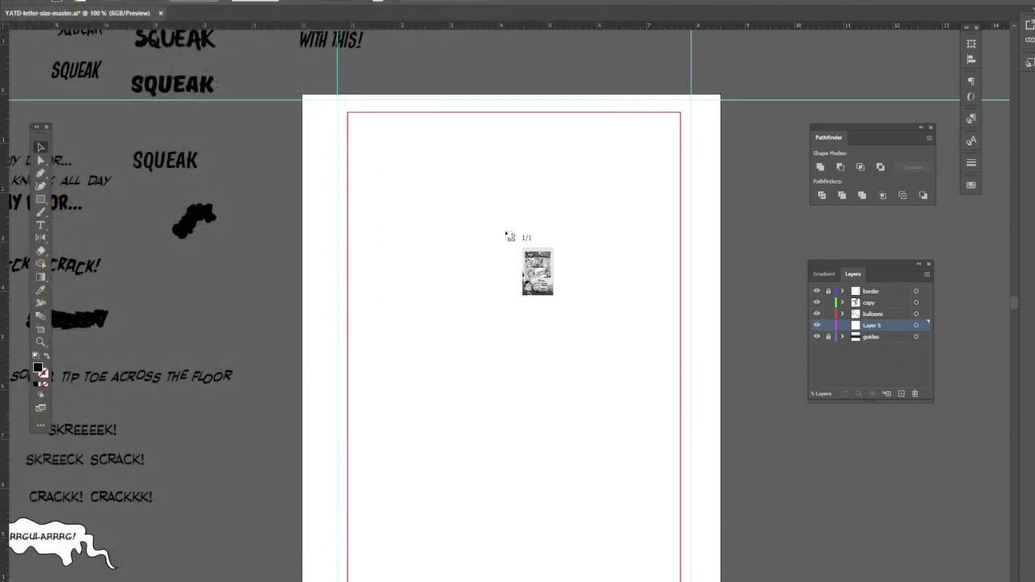
click(496, 199)
Align the placed page artwork with the top and side guides on the artboard
drag(793, 507, 634, 411)
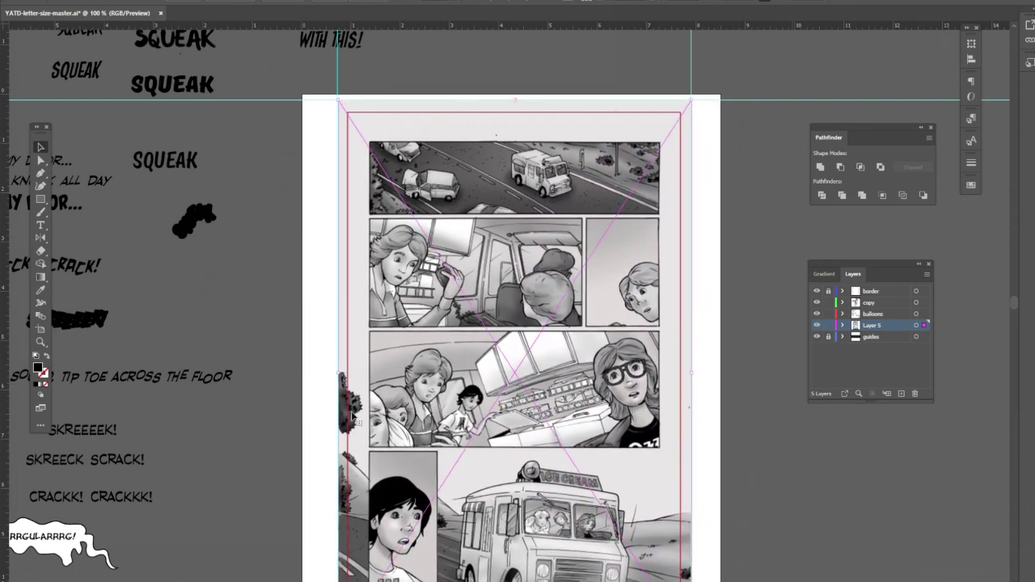
drag(1016, 305, 1016, 305)
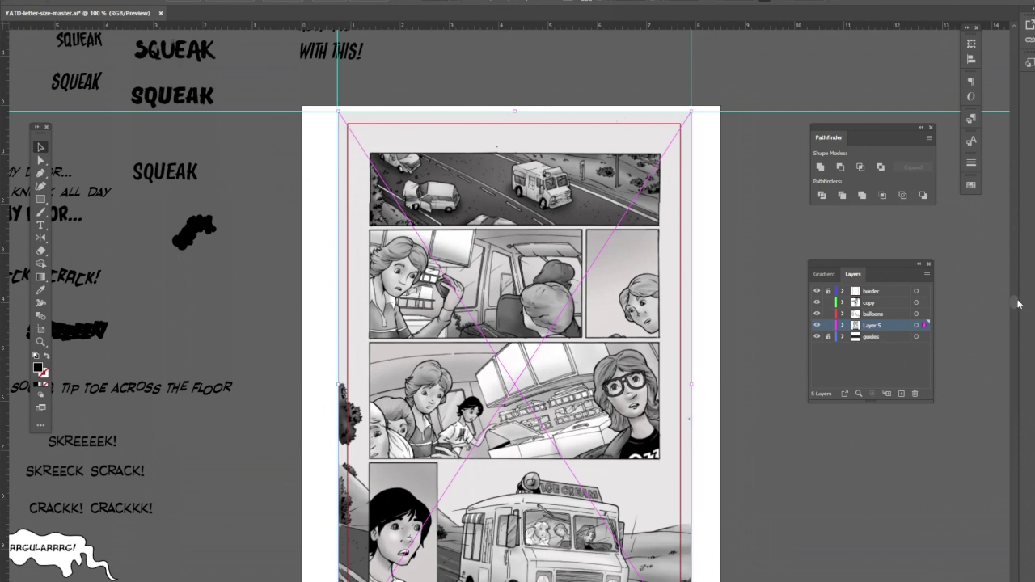
scroll(1017, 304, down, 2)
Fade the placed page artwork by lowering its opacity and keep Layer 5 locked
key(ctrl+shift+a)
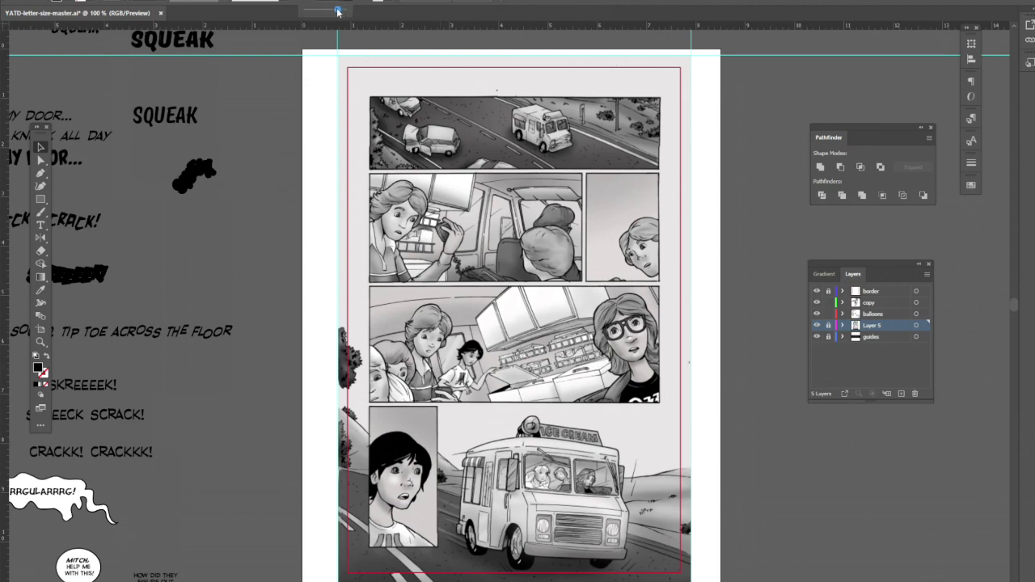
drag(321, 12, 442, 12)
click(770, 284)
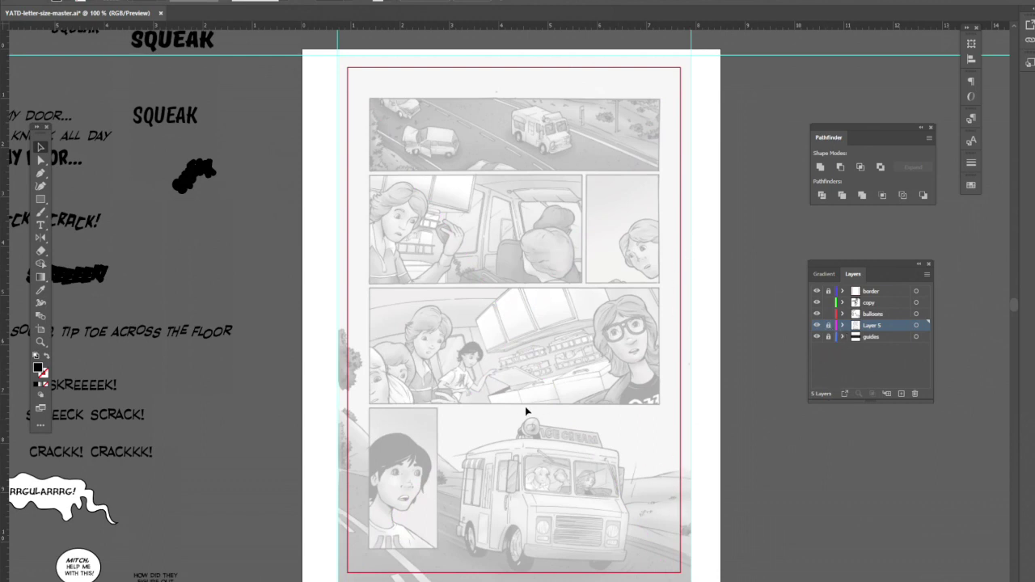
Duplicate the "JUST THINK, IN TWENTY YEARS YOU'LL GET IT BACK." dialogue from the pasteboard into the page's first panel
scroll(643, 431, down, 1)
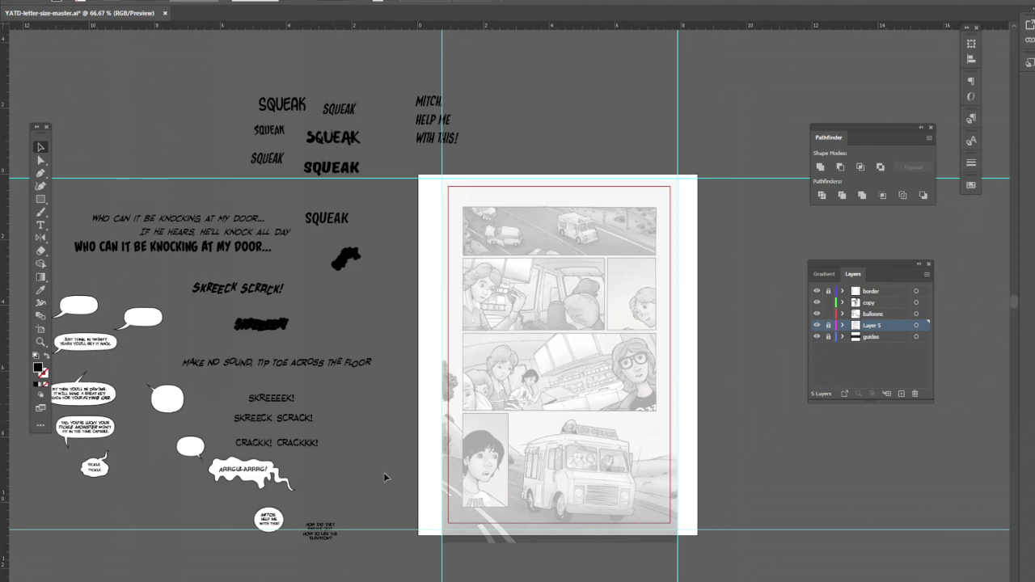
click(103, 349)
drag(103, 344, 547, 220)
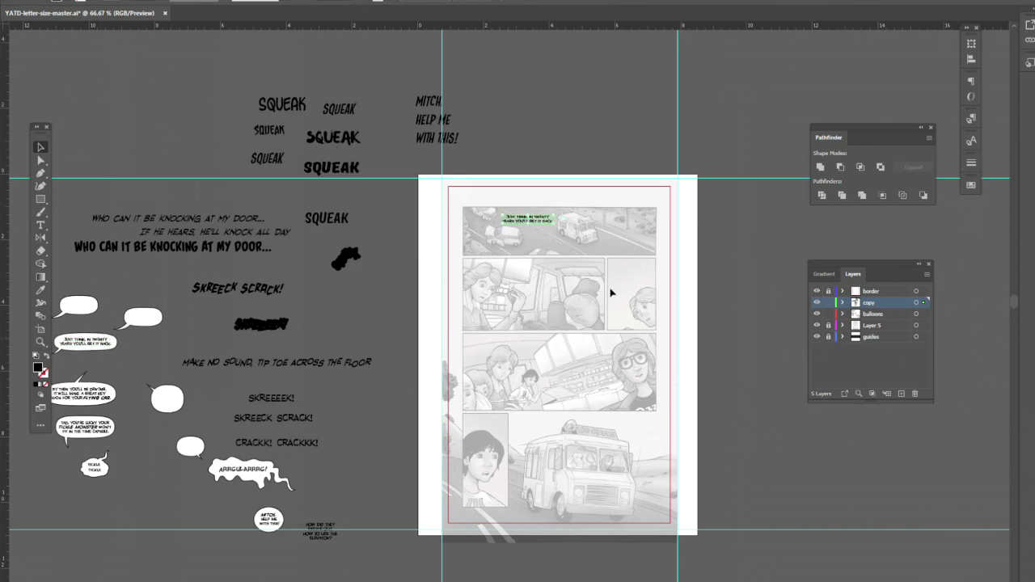
scroll(655, 236, up, 3)
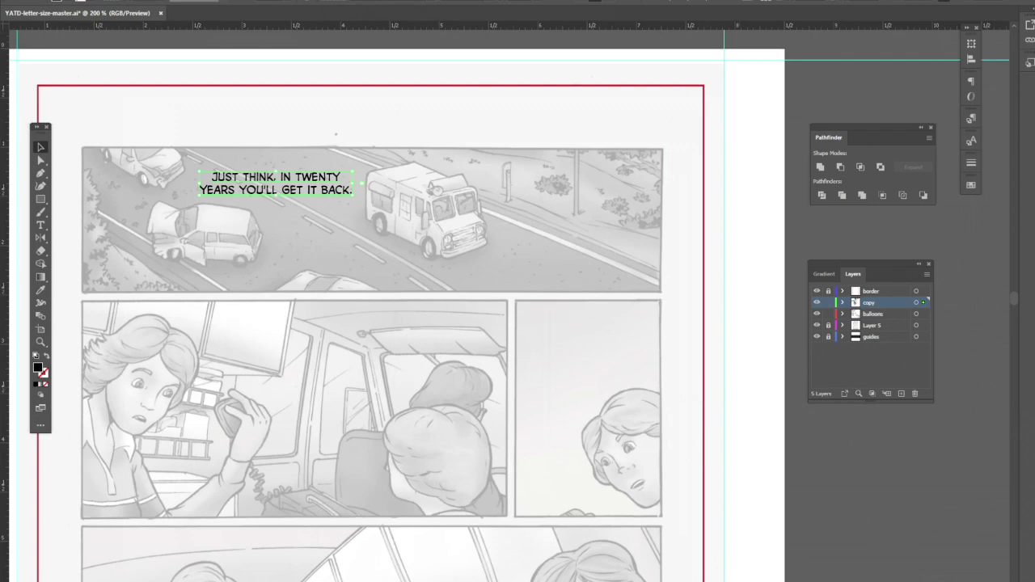
Switch to the Google Docs script and copy the Page 5, Panel 1 line "SAM, COME IN SAM"
key(alt+Tab)
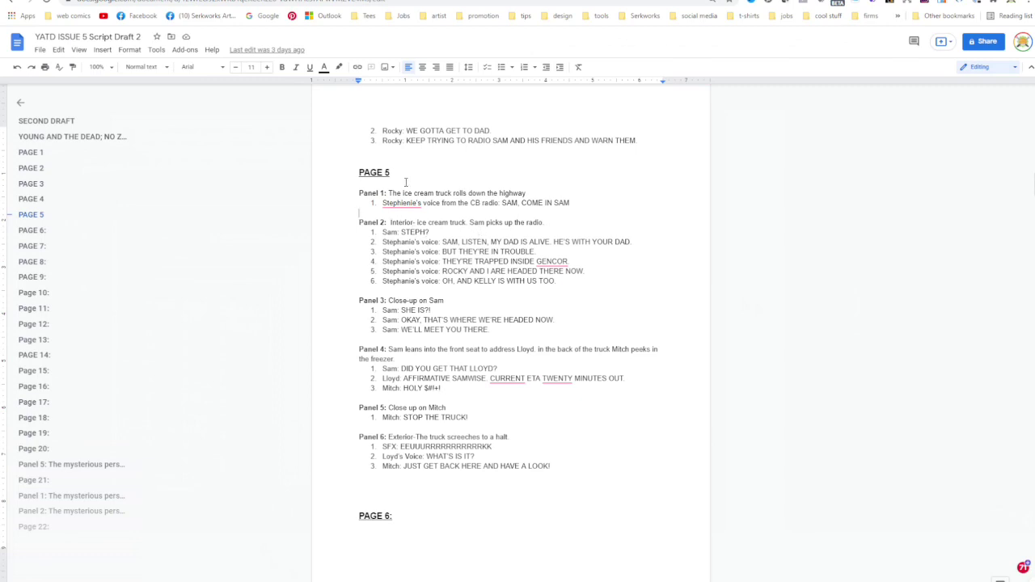
mouse_move(398, 203)
drag(502, 202, 576, 203)
key(ctrl+c)
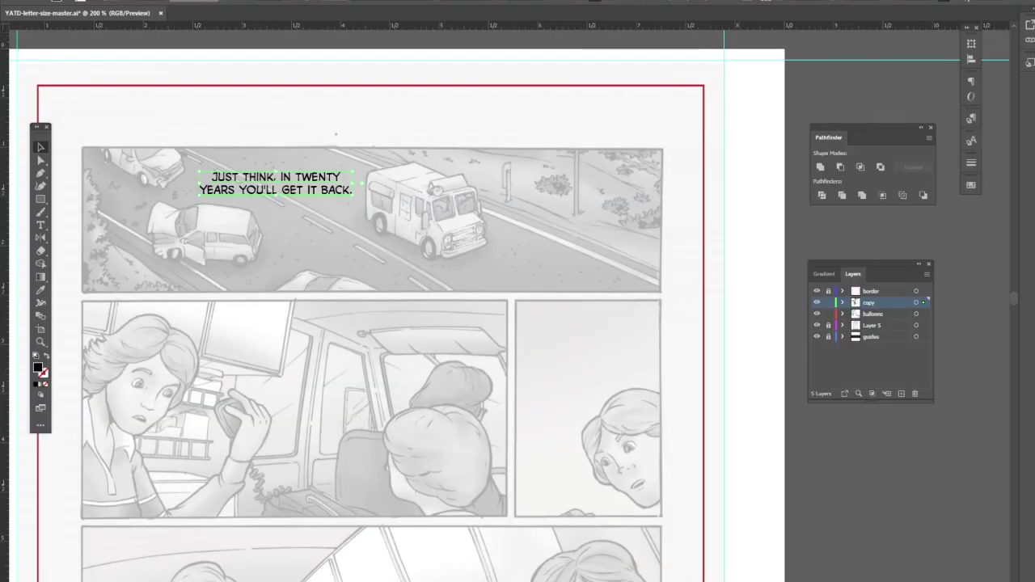
Return to Illustrator and replace the sample dialogue in the first panel with the copied script line
click(41, 224)
drag(213, 176, 354, 192)
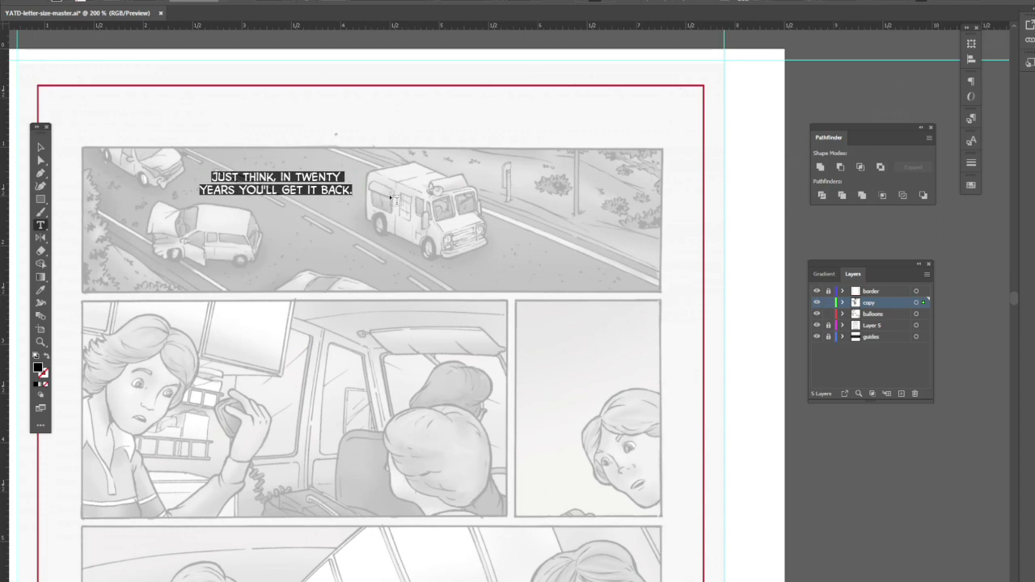
key(ctrl+v)
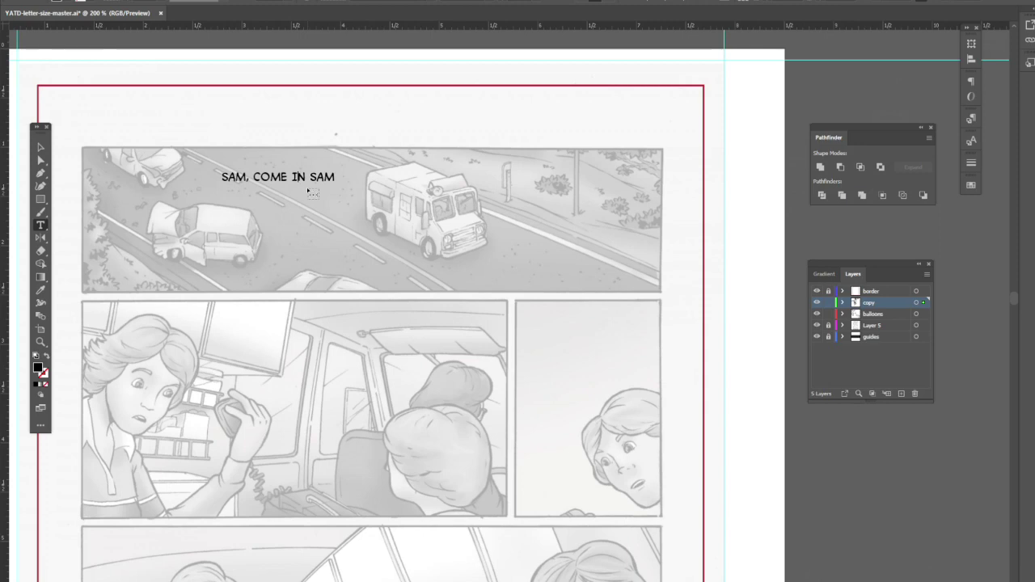
Retype the letter I of "IN" in the first panel's dialogue using the plain form without crossbars
text(IO)
key(BackSpace)
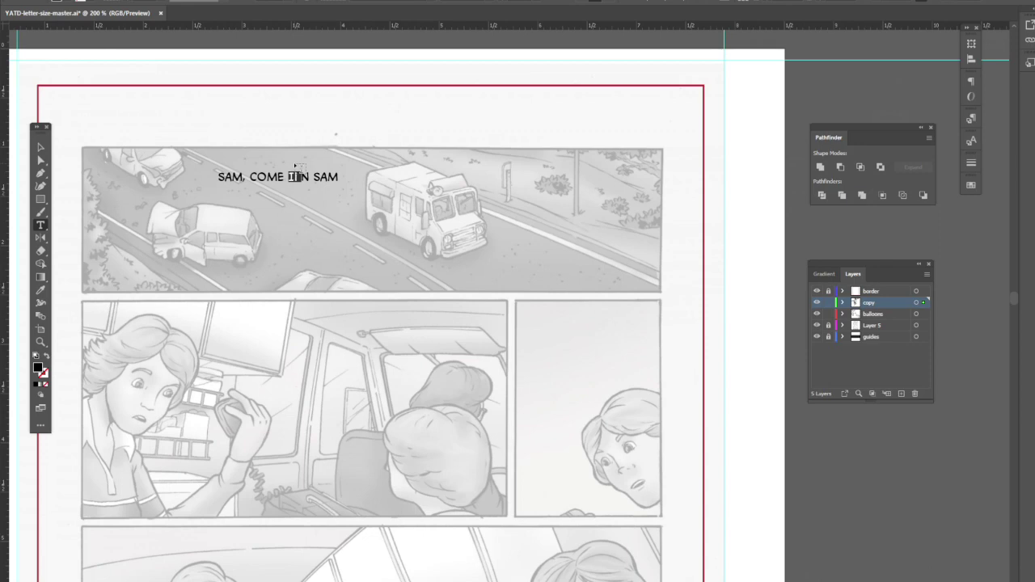
text(I)
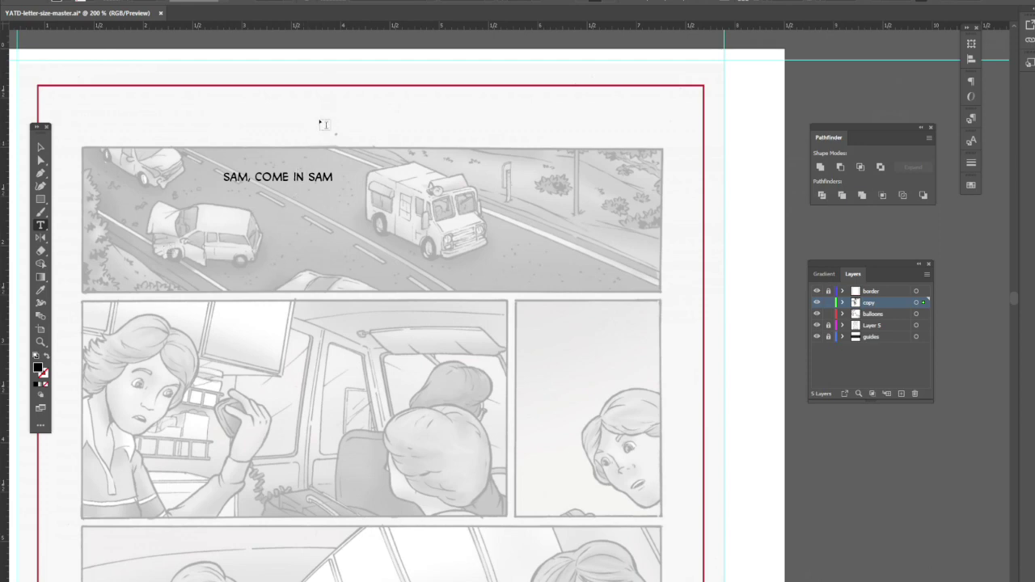
click(40, 147)
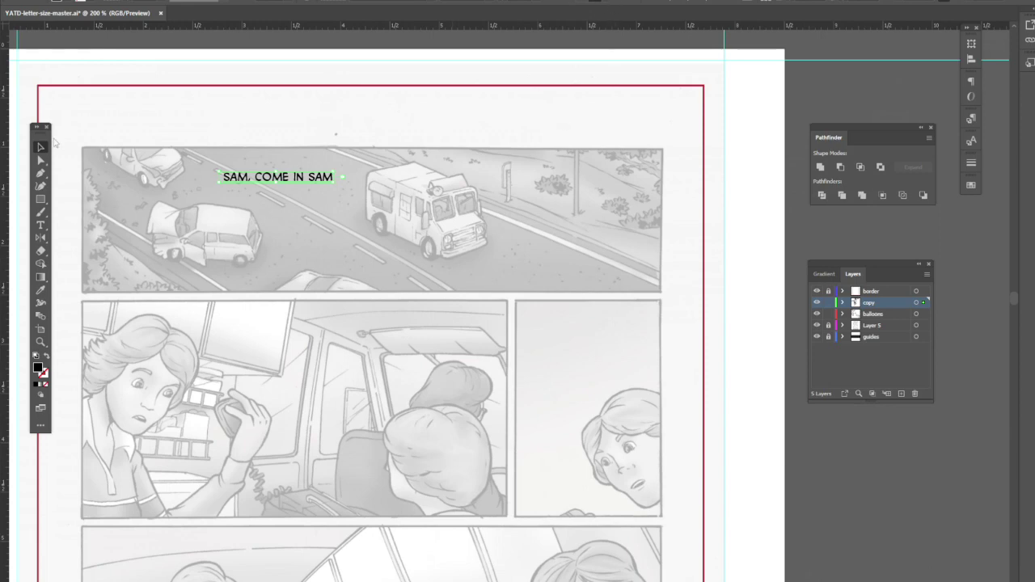
click(297, 238)
Break the first panel's dialogue into three centred lines: "SAM,", "COME IN" and "SAM"
click(41, 226)
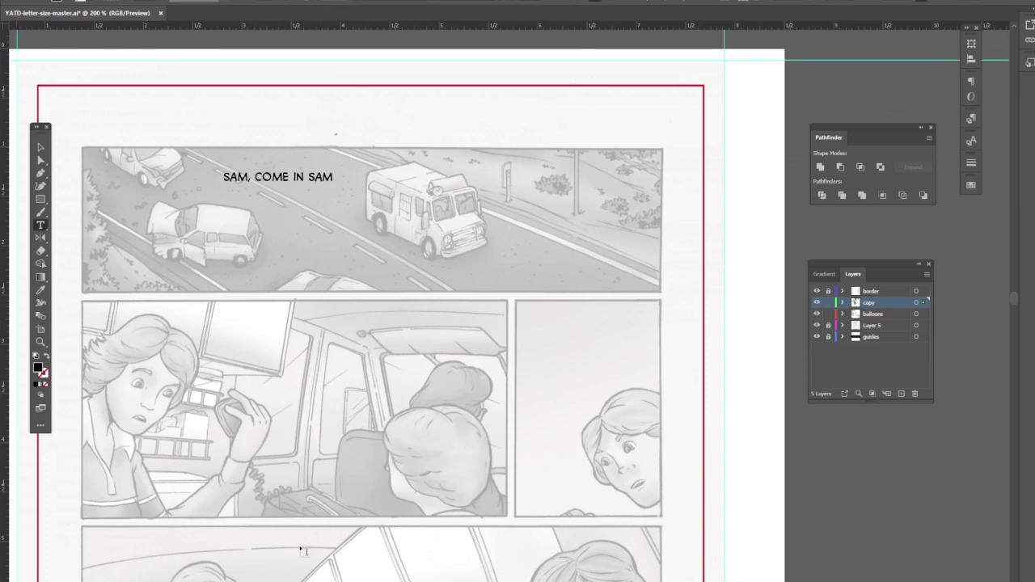
key(BackSpace)
key(Return)
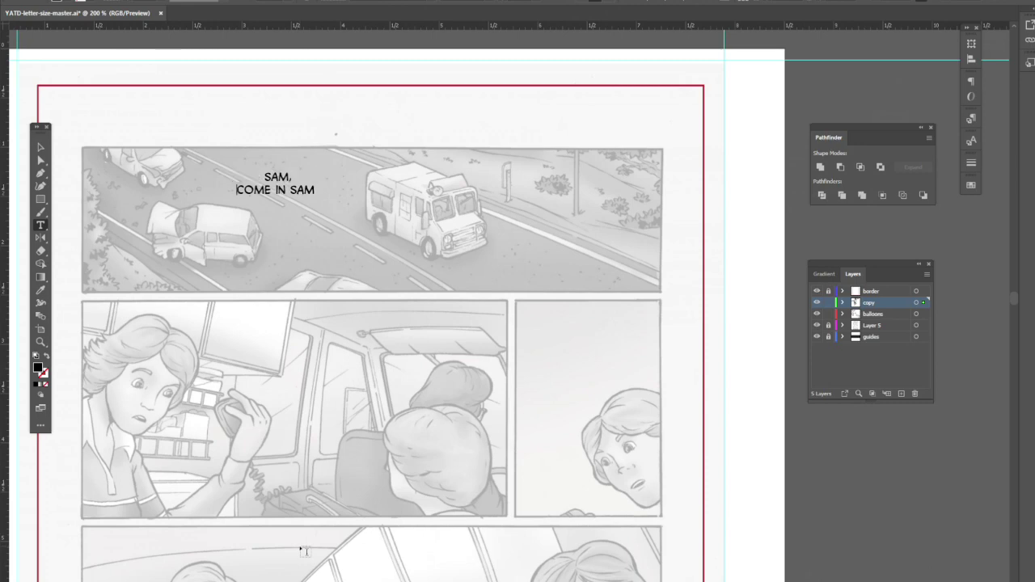
key(Right)
key(Right)
key(Right)
key(Right)
key(Right)
key(Right)
key(Right)
key(Return)
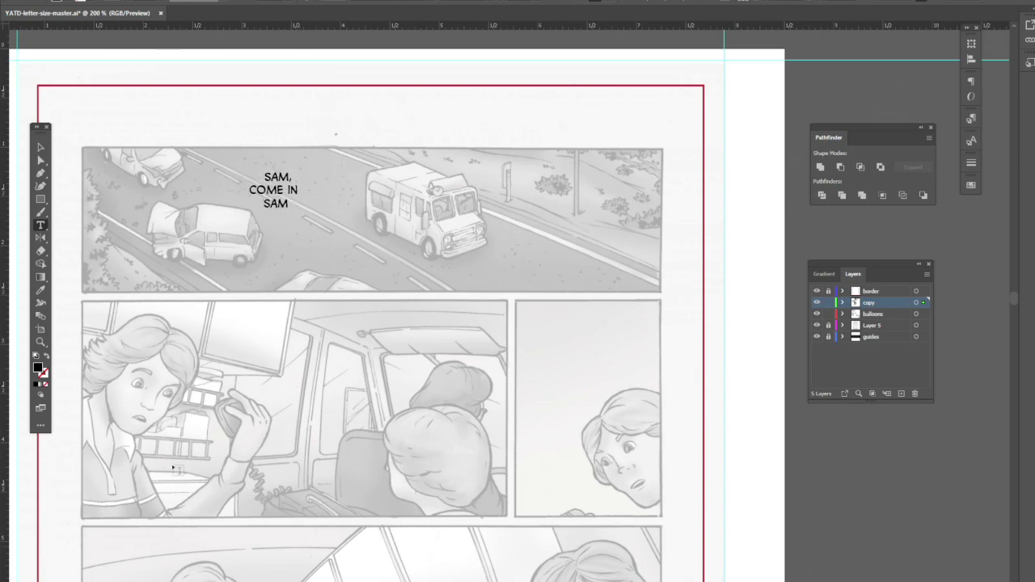
key(Up)
key(Up)
key(Escape)
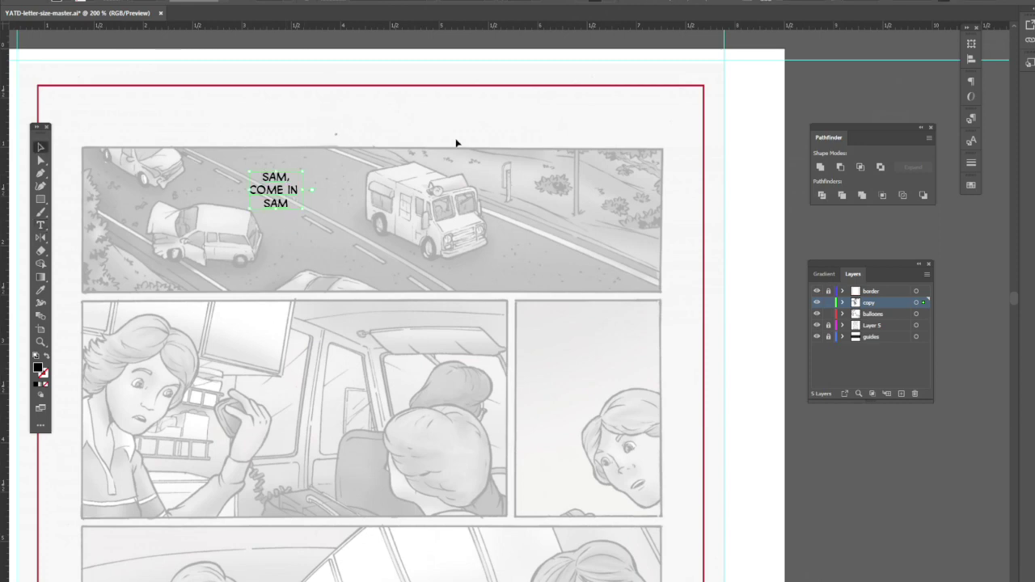
Deselect the dialogue and lock the copy layer
click(318, 144)
click(817, 303)
click(816, 303)
Duplicate the empty tailed speech balloon on the pasteboard, placing the copy above the original on the balloons layer
scroll(517, 308, left, 15)
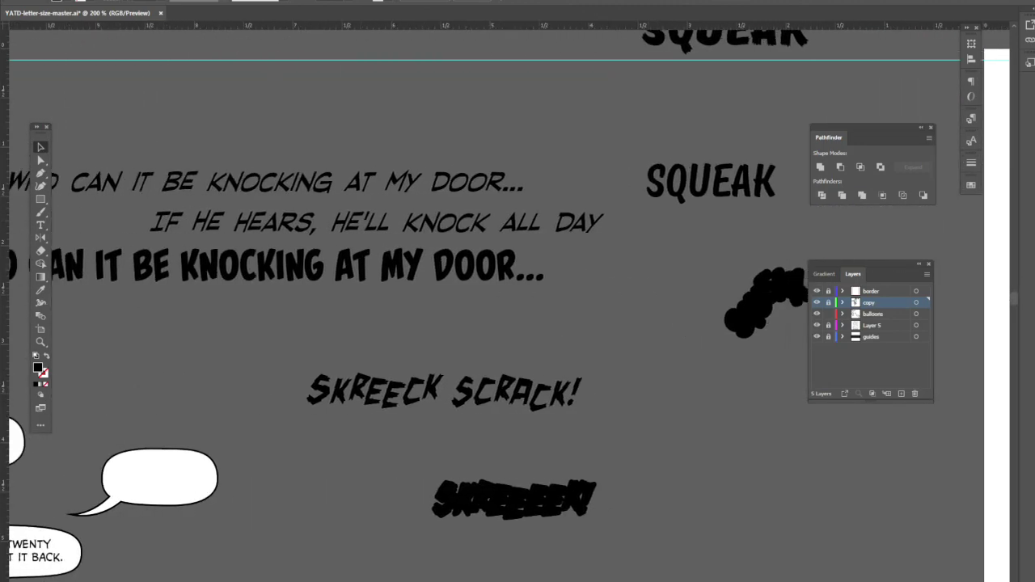
click(204, 471)
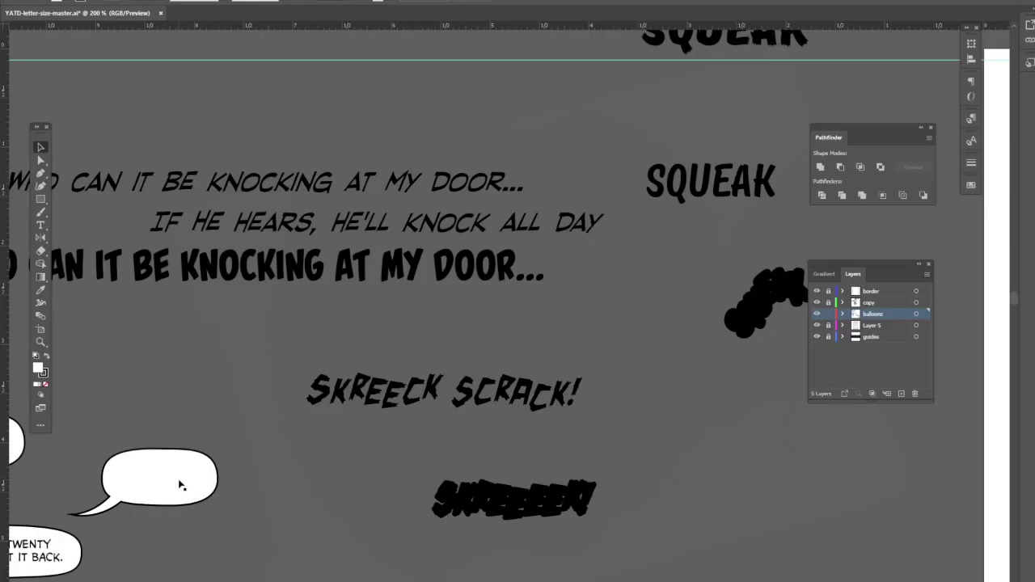
drag(180, 484, 218, 379)
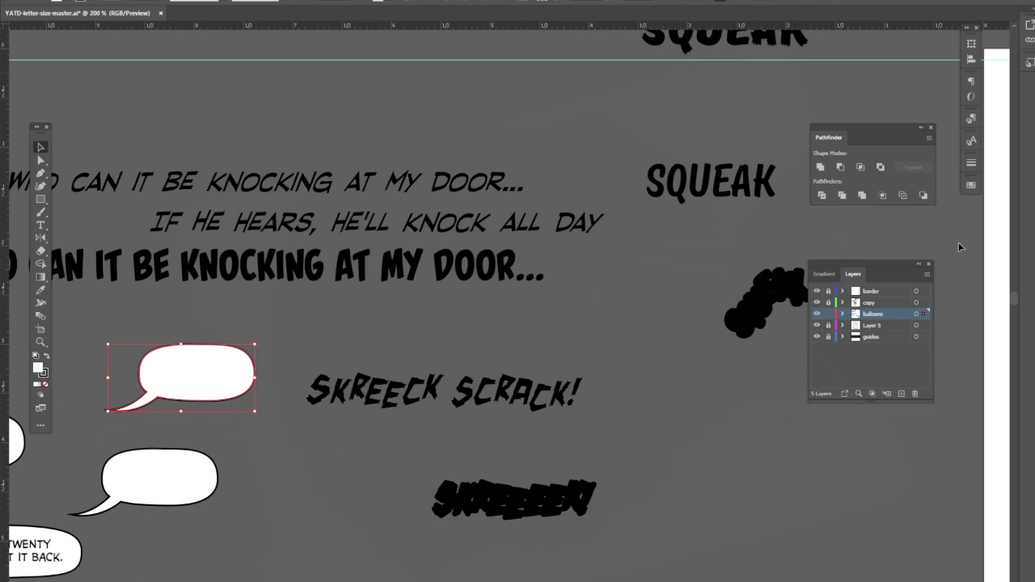
Set the duplicated balloon's stroke weight to 4 pt and move it beside the "SKREECK SCRACK!" lettering to compare it with the original
click(971, 162)
click(874, 172)
click(875, 173)
click(874, 172)
click(503, 322)
drag(254, 378, 307, 353)
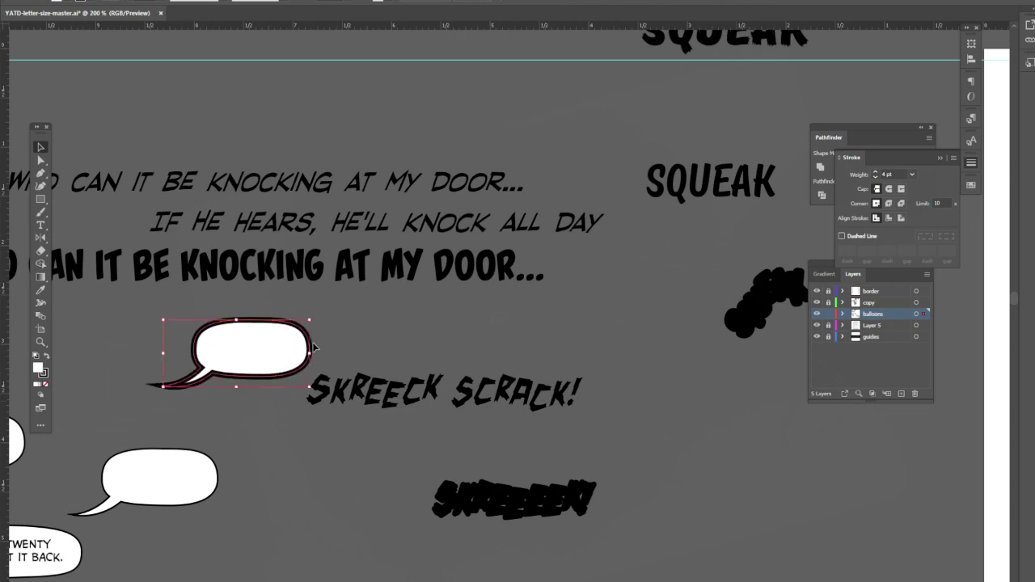
click(208, 482)
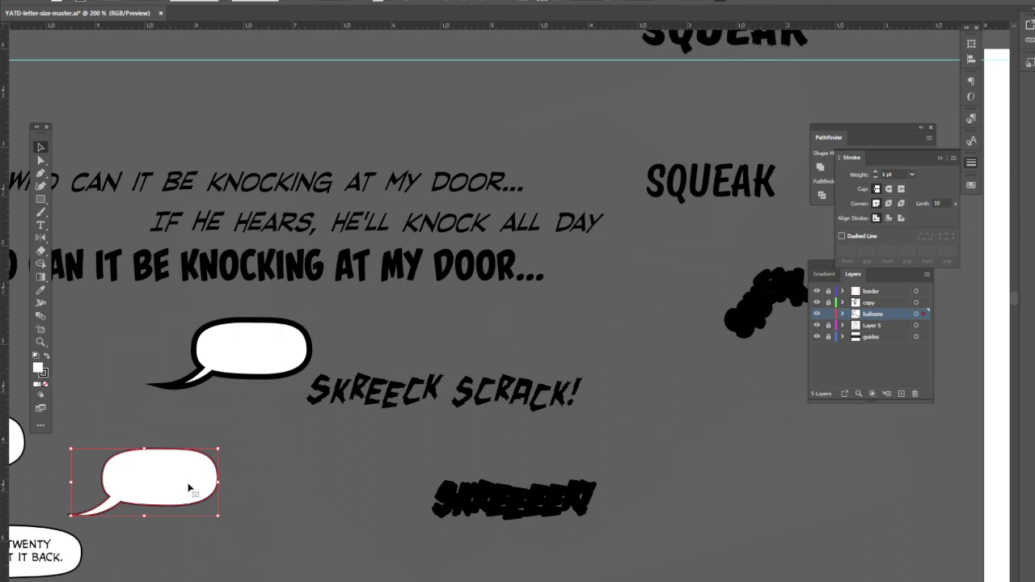
click(284, 480)
Draw a white ellipse balloon with a 1 pt outline around the "SAM, COME IN SAM" dialogue on the balloons layer
scroll(778, 436, down, 2)
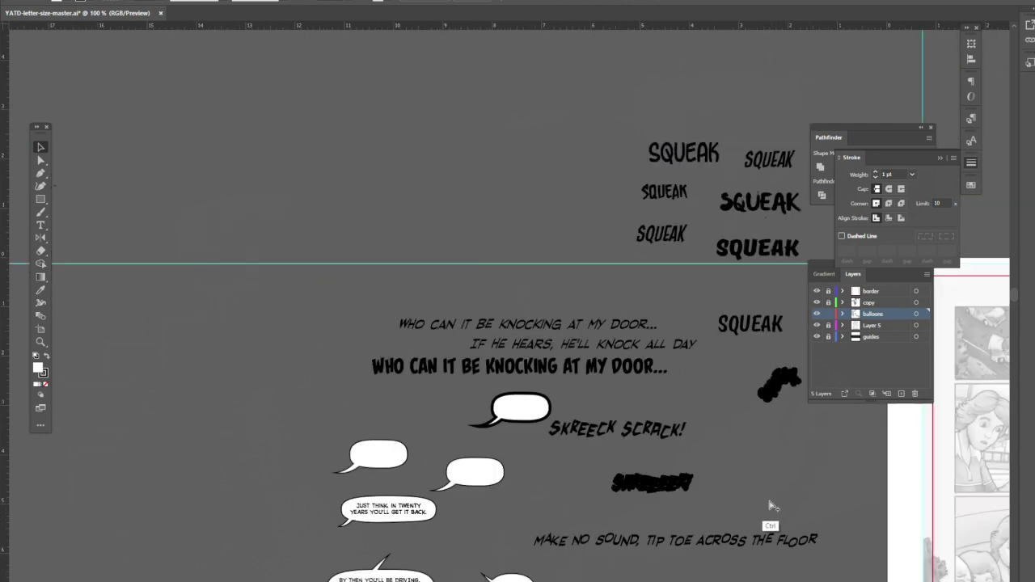
scroll(775, 497, right, 8)
scroll(417, 404, left, 1)
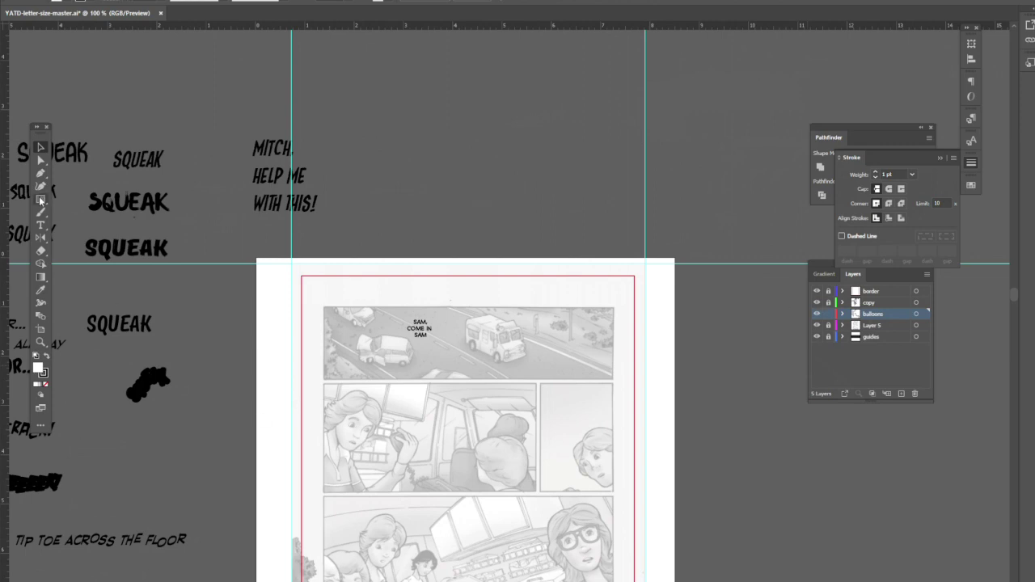
drag(40, 198, 88, 213)
scroll(498, 294, up, 2)
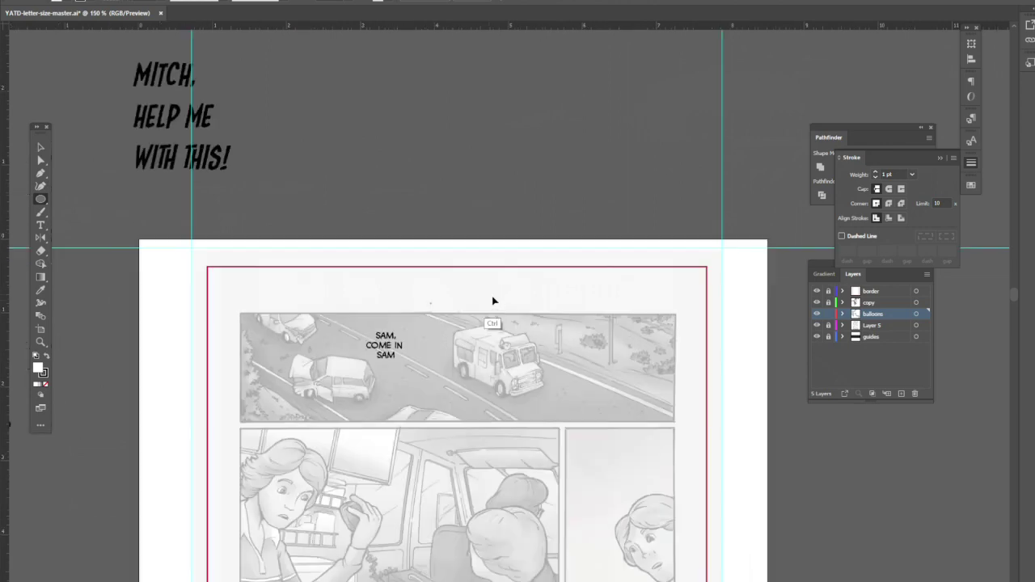
drag(311, 329, 390, 396)
key(v)
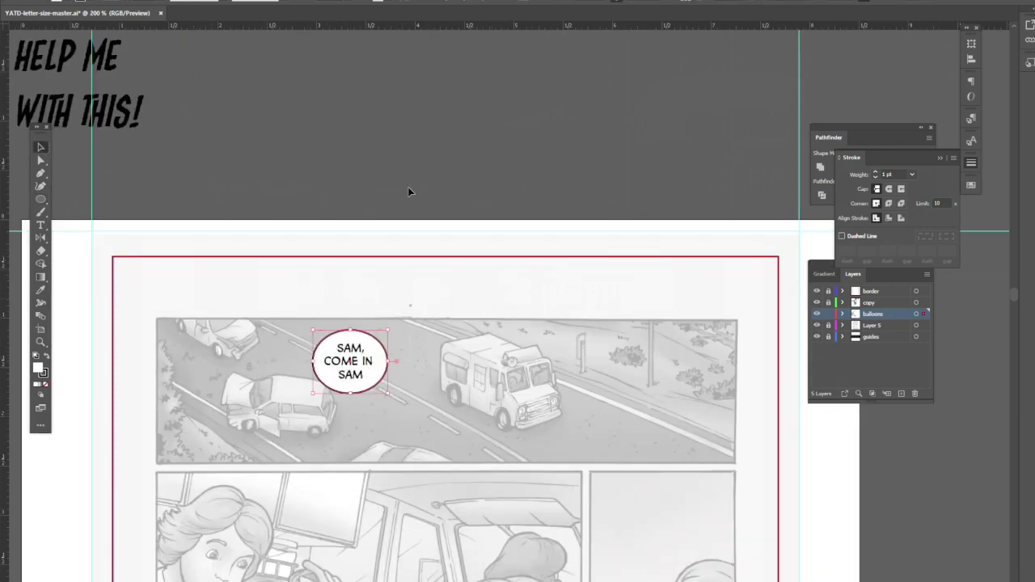
click(501, 226)
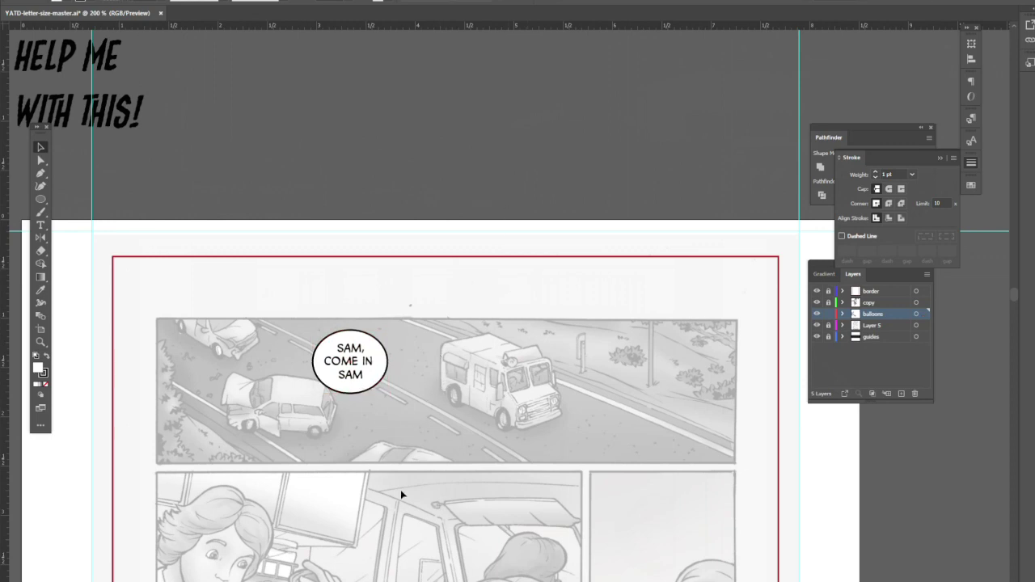
Shrink the ellipse balloon from all sides until its outline crowds the "SAM, COME IN SAM" dialogue
click(388, 361)
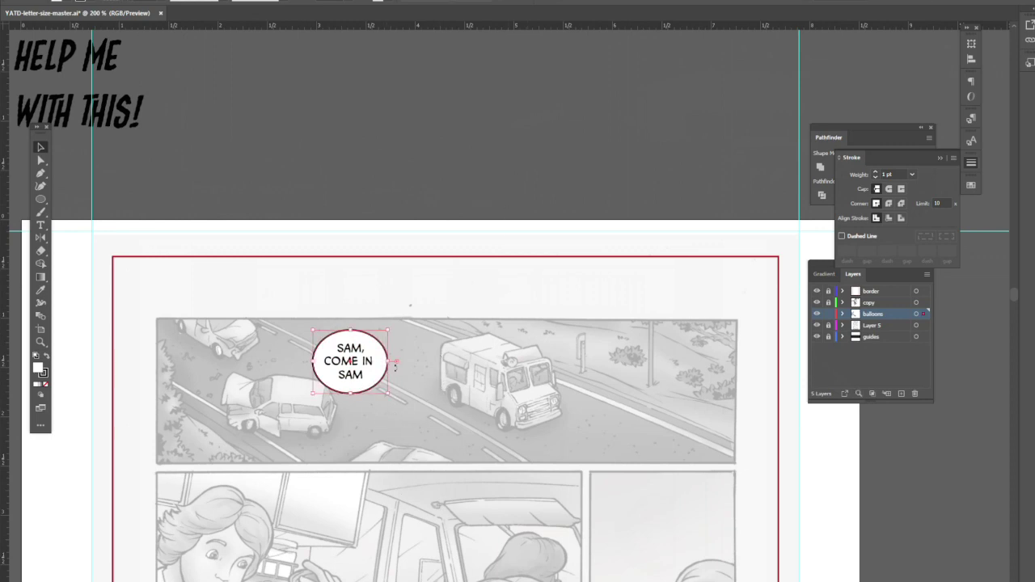
drag(388, 362, 377, 362)
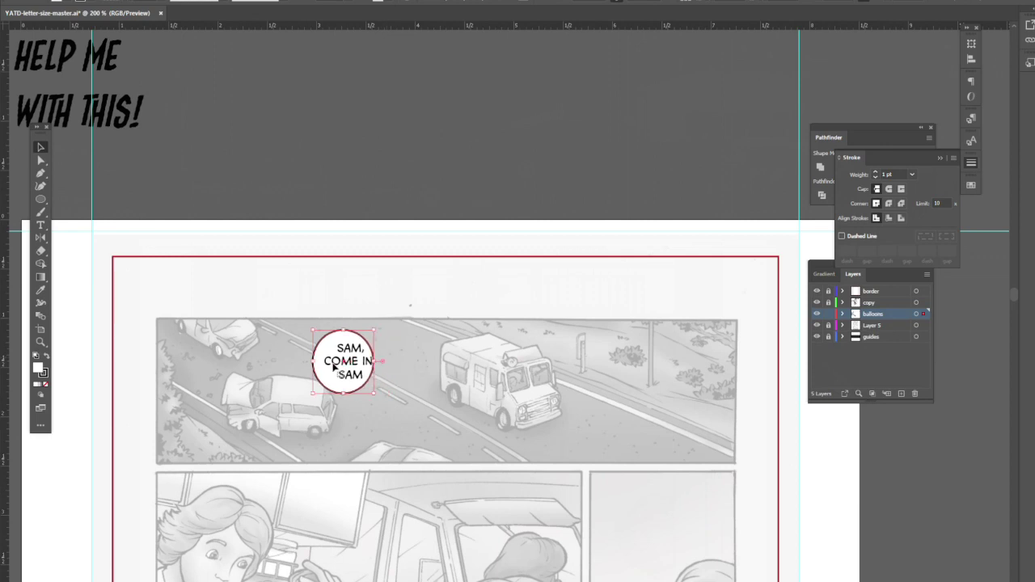
drag(313, 360, 351, 343)
drag(350, 395, 350, 381)
click(405, 352)
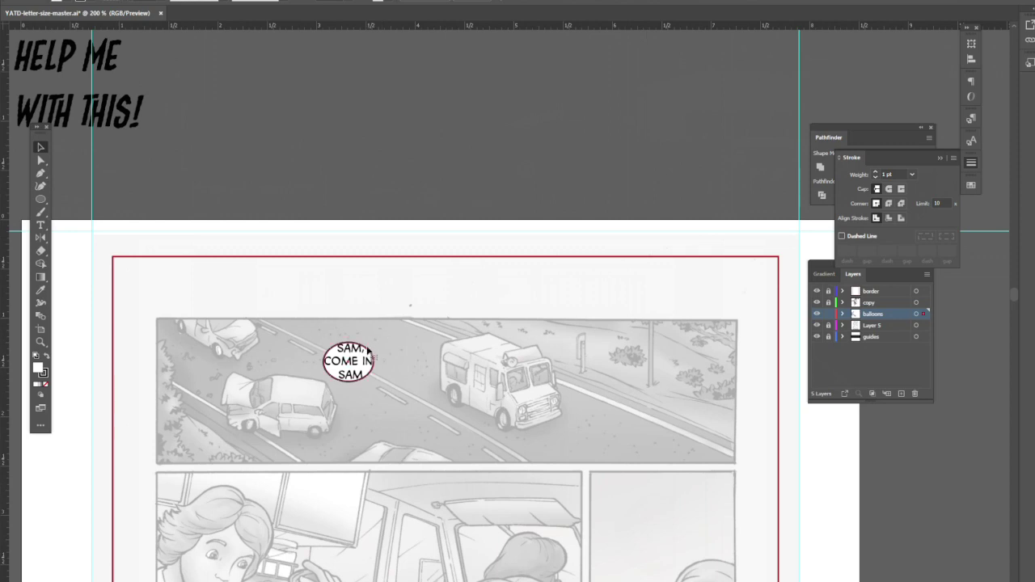
Enlarge the ellipse balloon to leave a small, even white margin around the "SAM, COME IN SAM" dialogue, and deselect it
drag(349, 340, 349, 390)
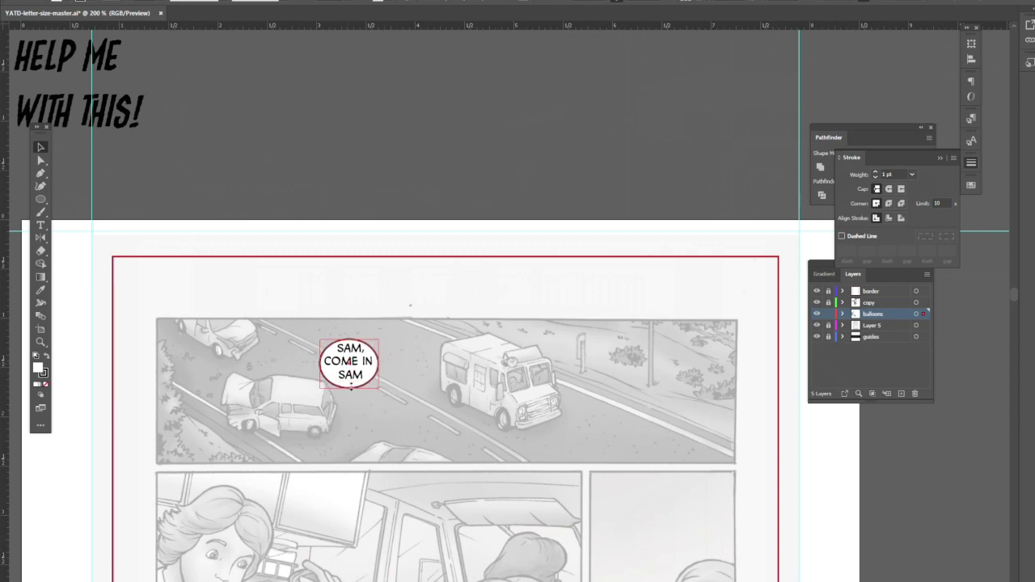
click(456, 504)
click(349, 343)
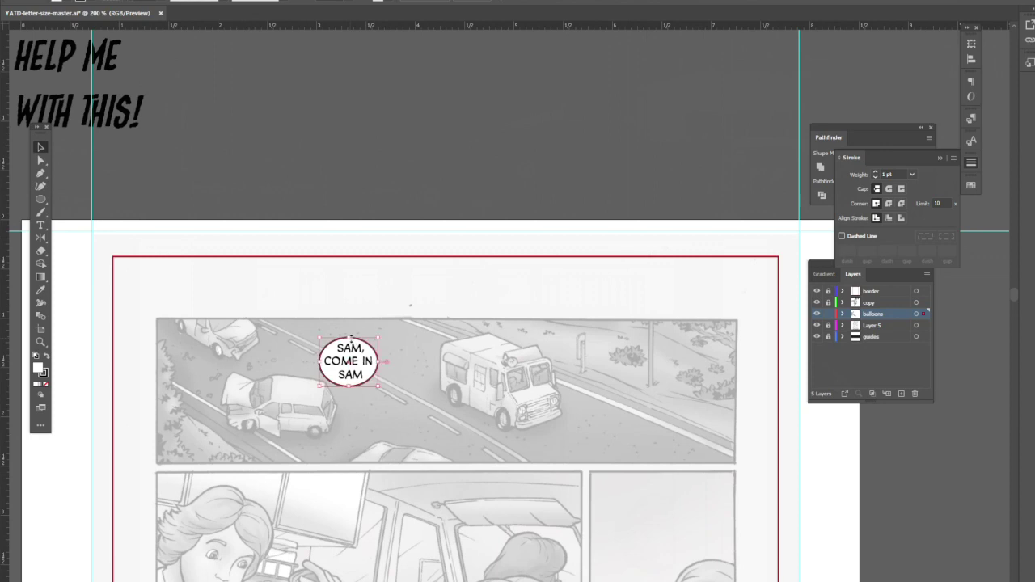
drag(379, 361, 386, 361)
click(318, 361)
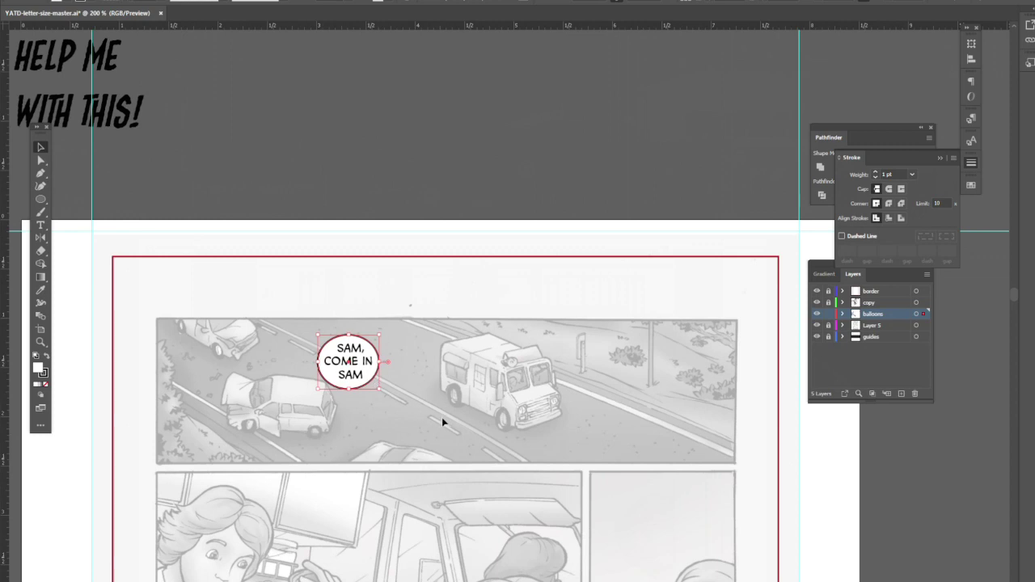
click(408, 319)
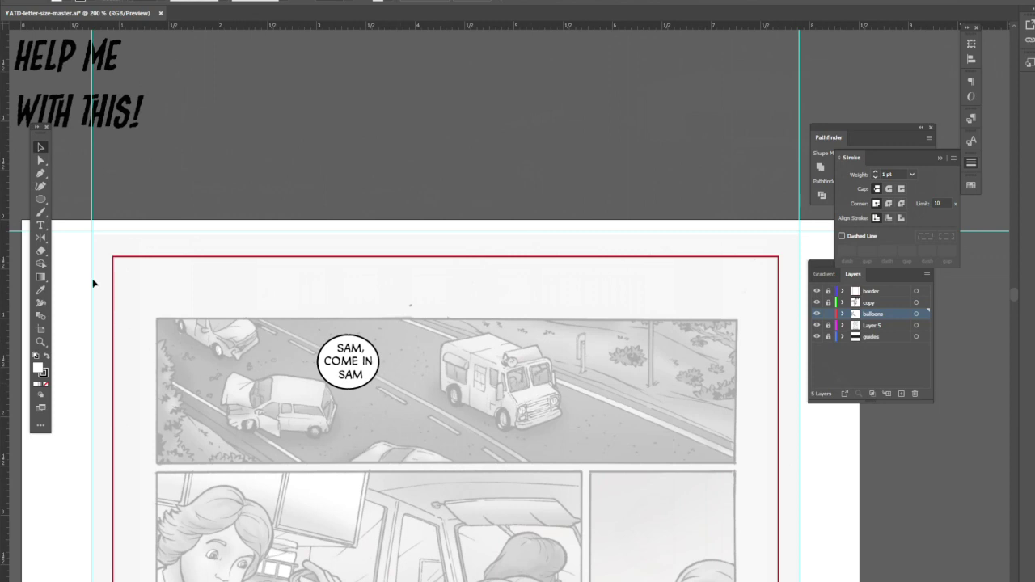
Draw two pointed Pen tool spikes on opposite corners of the balloon, one at the upper left and one at the lower right
click(40, 173)
click(329, 346)
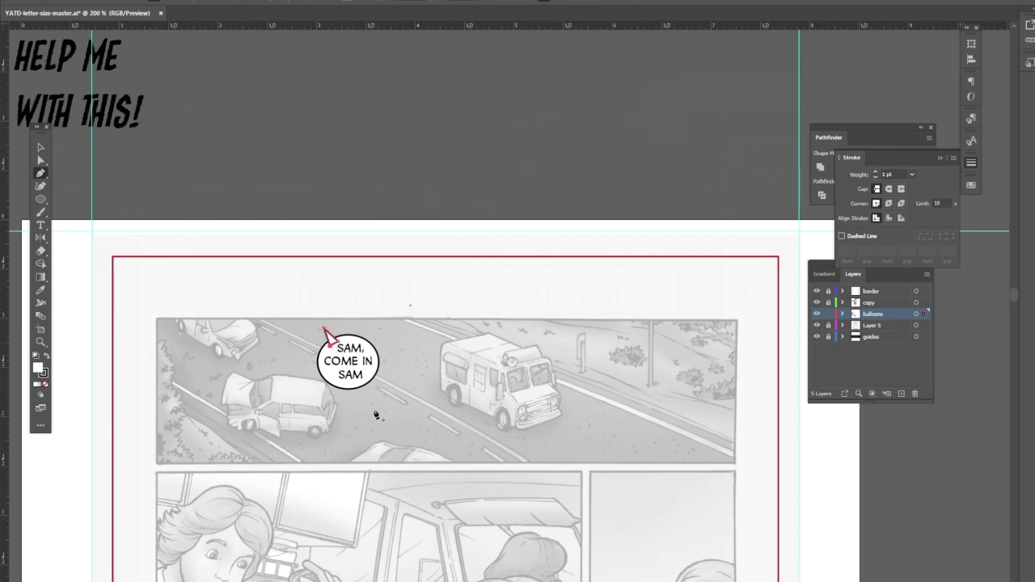
click(366, 377)
drag(366, 378, 376, 388)
click(42, 157)
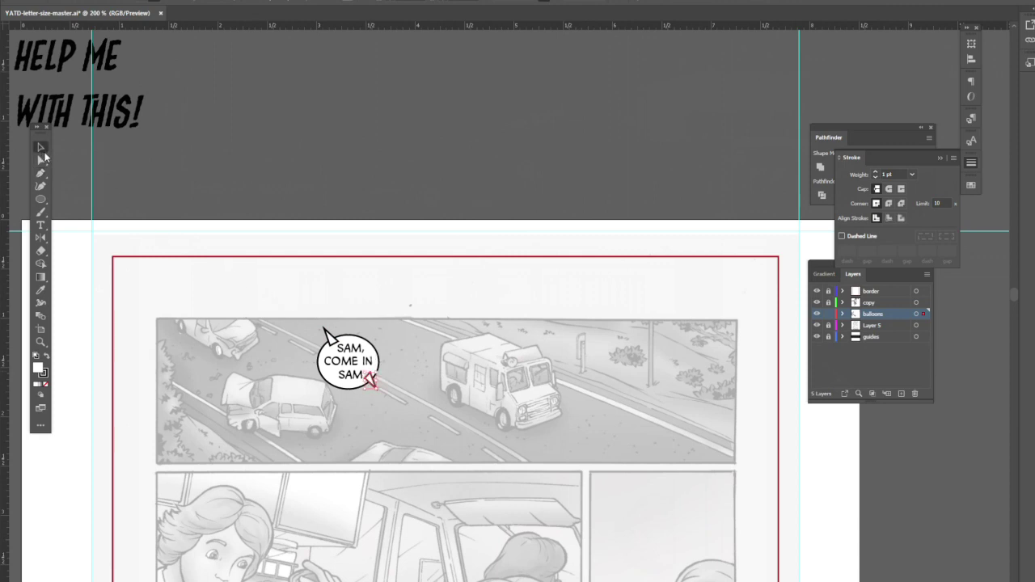
Unite the ellipse and both corner spikes into one balloon shape with Pathfinder
drag(323, 329, 377, 387)
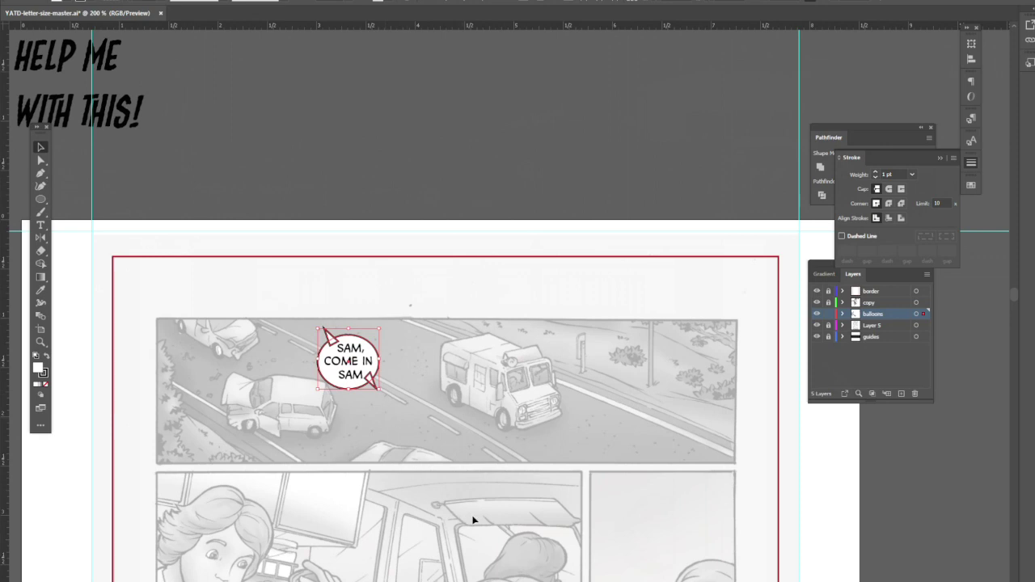
click(860, 138)
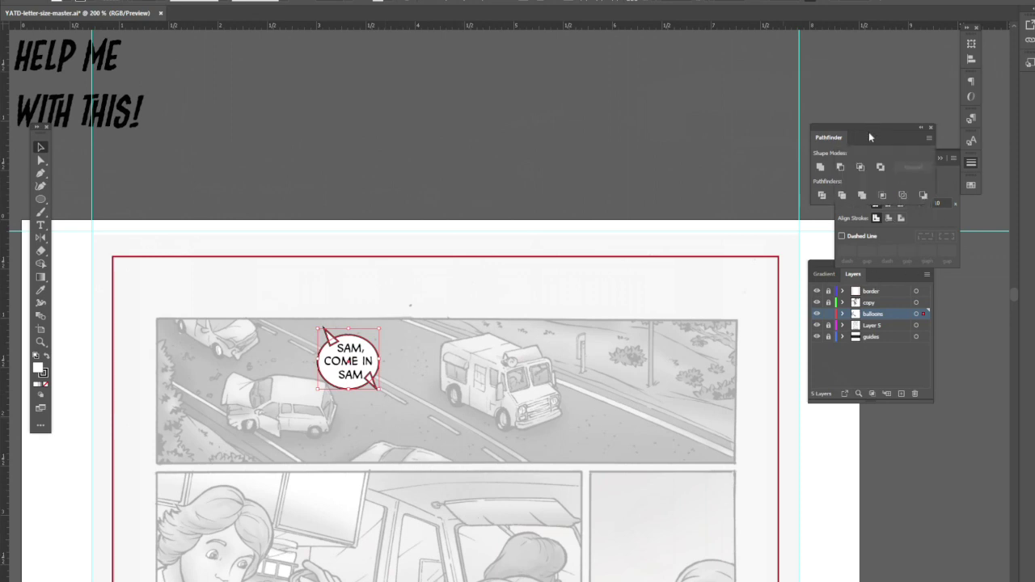
click(821, 167)
click(518, 461)
Draw closed Pen tool cutting shapes over one side of each balloon spike to trim the spikes
click(41, 173)
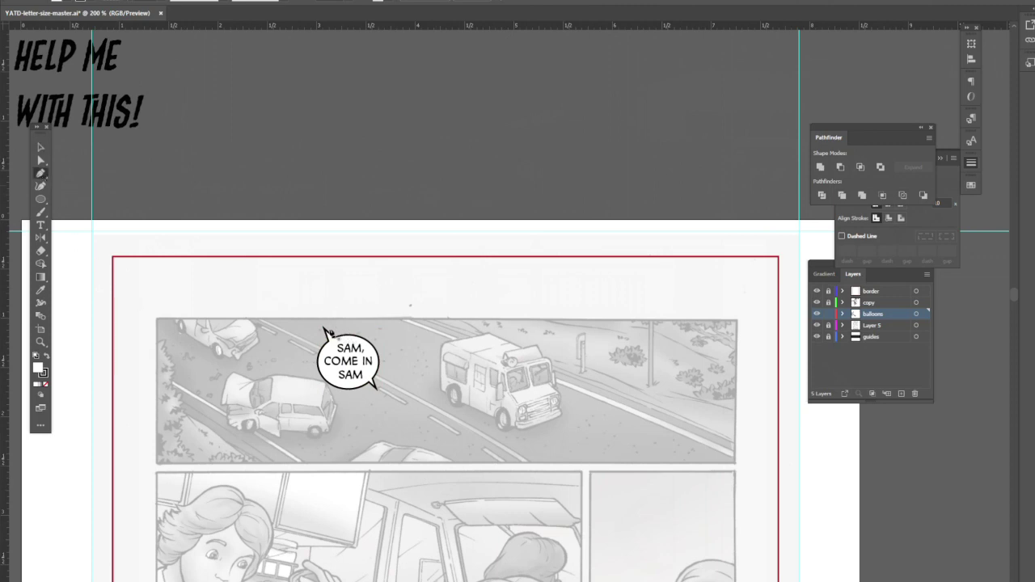
click(338, 342)
click(324, 328)
click(337, 322)
click(378, 391)
click(371, 401)
click(365, 378)
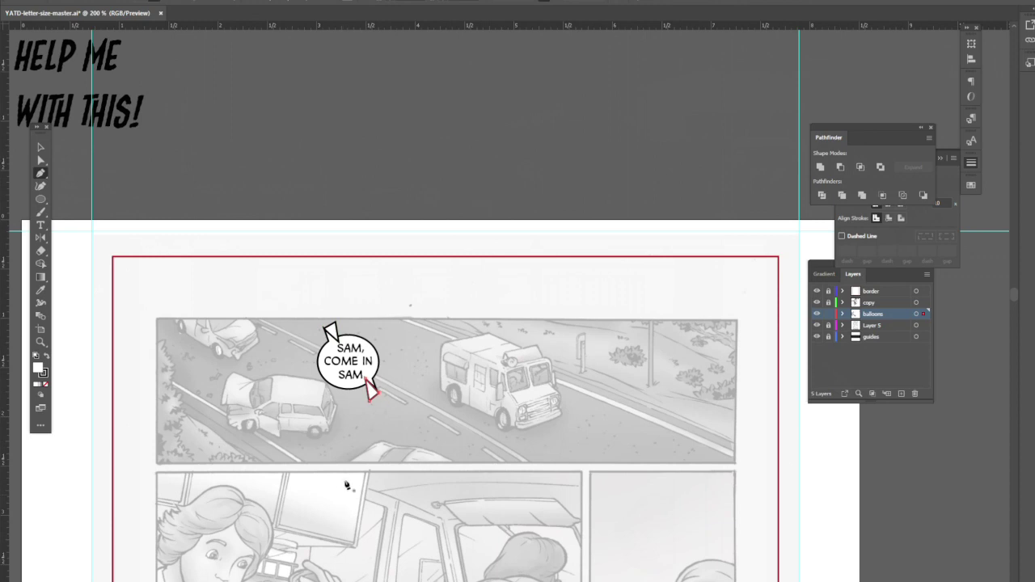
Unite the two cutting shapes and subtract them from the balloon with Minus Front to sharpen the spikes
key(v)
click(332, 332)
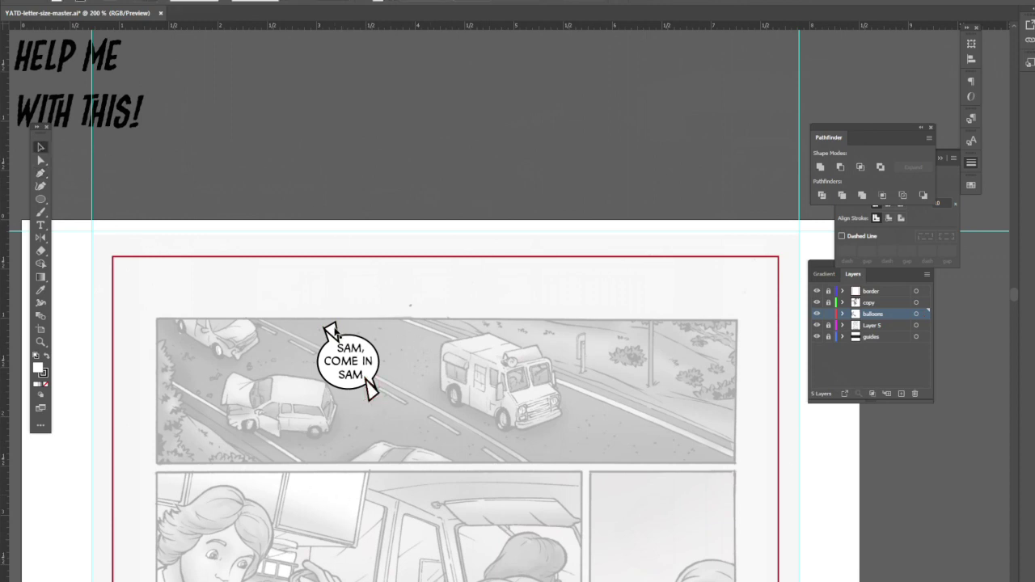
shift+click(370, 392)
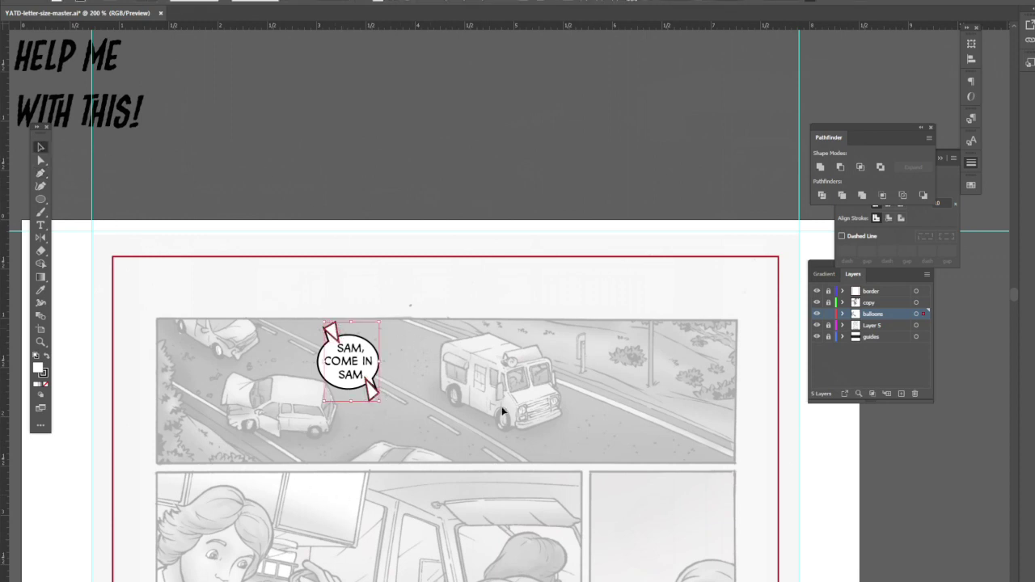
click(820, 167)
shift+click(376, 352)
click(841, 168)
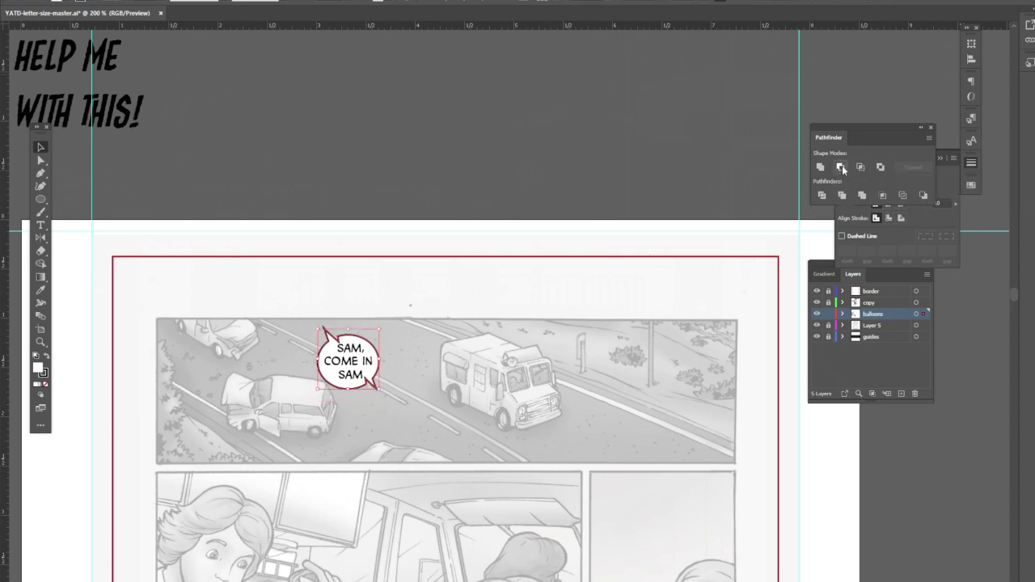
click(384, 406)
Stretch the spiked balloon slightly larger around the "SAM, COME IN SAM" dialogue and deselect it
click(377, 374)
drag(318, 366, 314, 366)
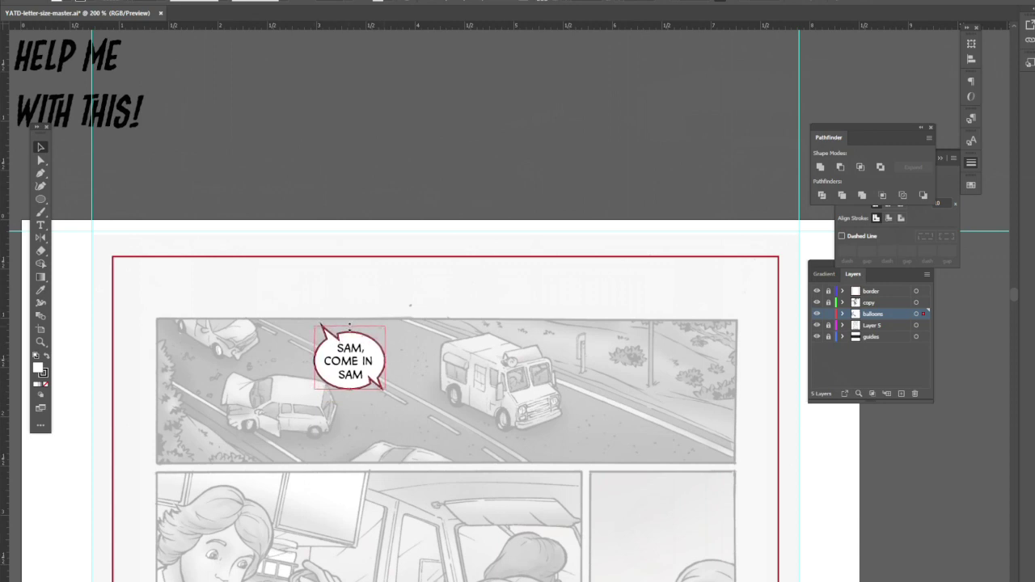
click(415, 392)
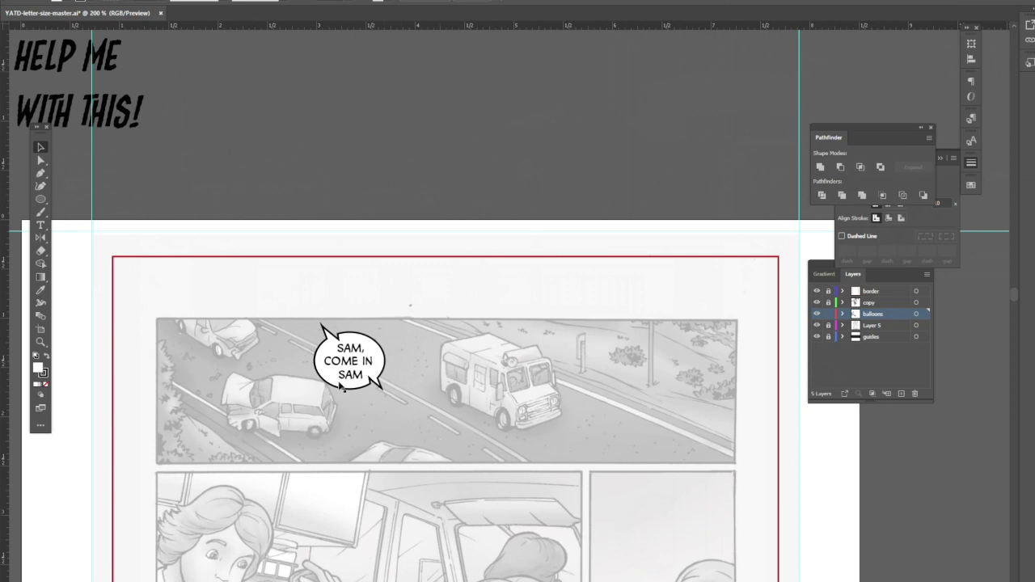
Try a smooth curved Pen tool tail running from the balloon to the truck, and delete it
click(41, 174)
click(376, 365)
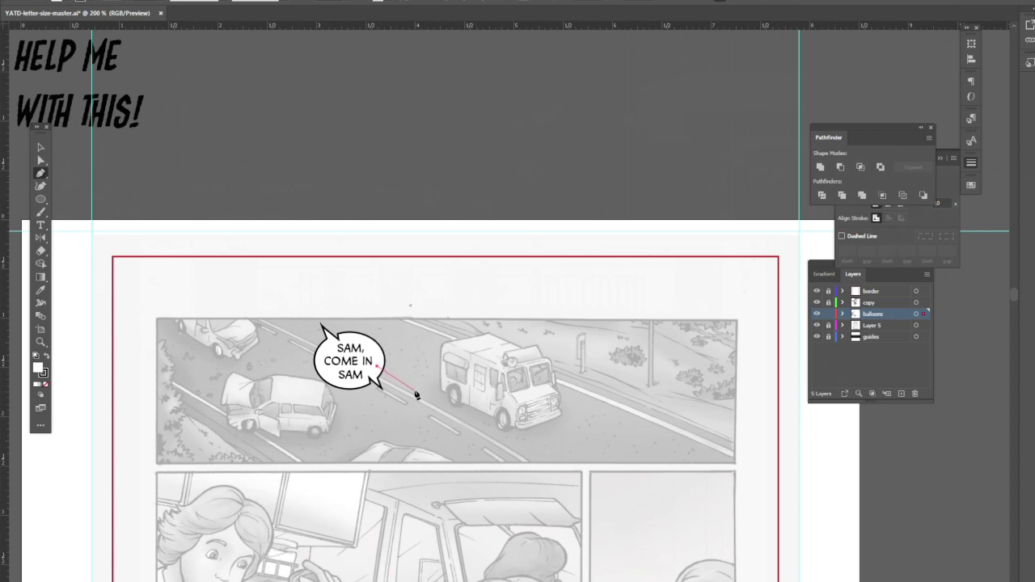
drag(441, 387, 499, 380)
click(452, 388)
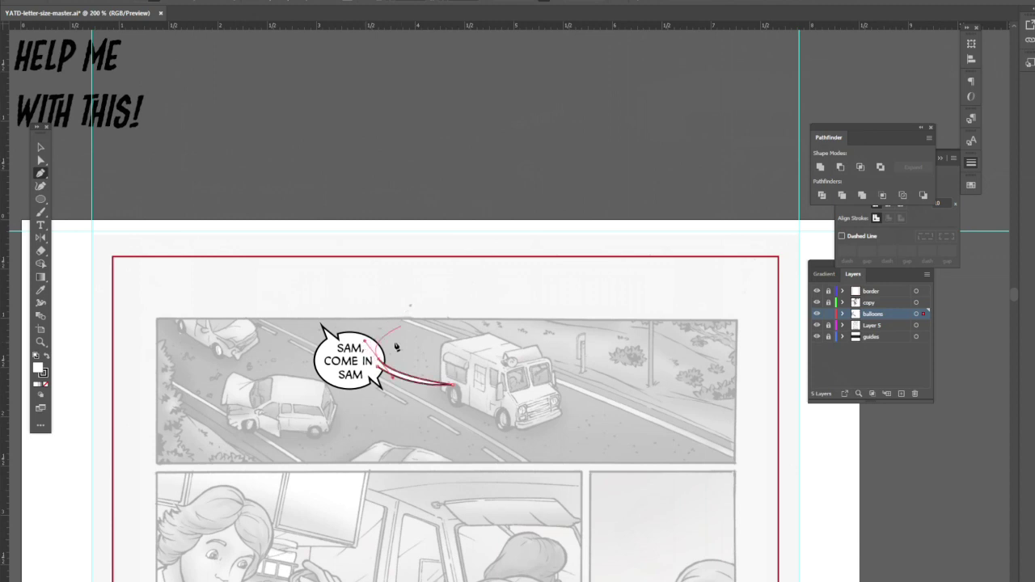
click(377, 361)
key(v)
click(442, 212)
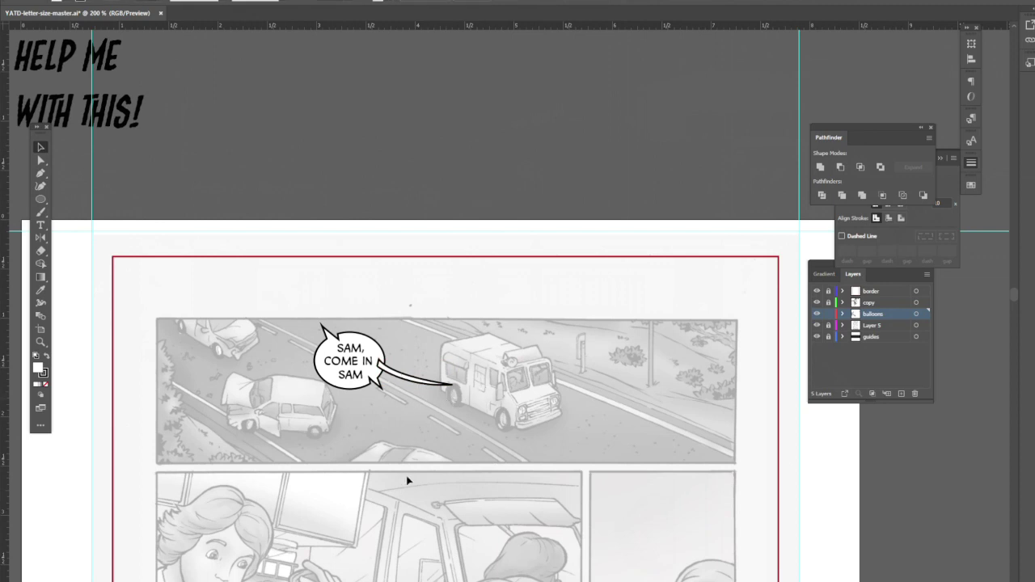
click(426, 380)
key(Delete)
Draw a lightning-bolt tail with the Pen tool, running from the balloon's right side to a point at the truck
click(40, 172)
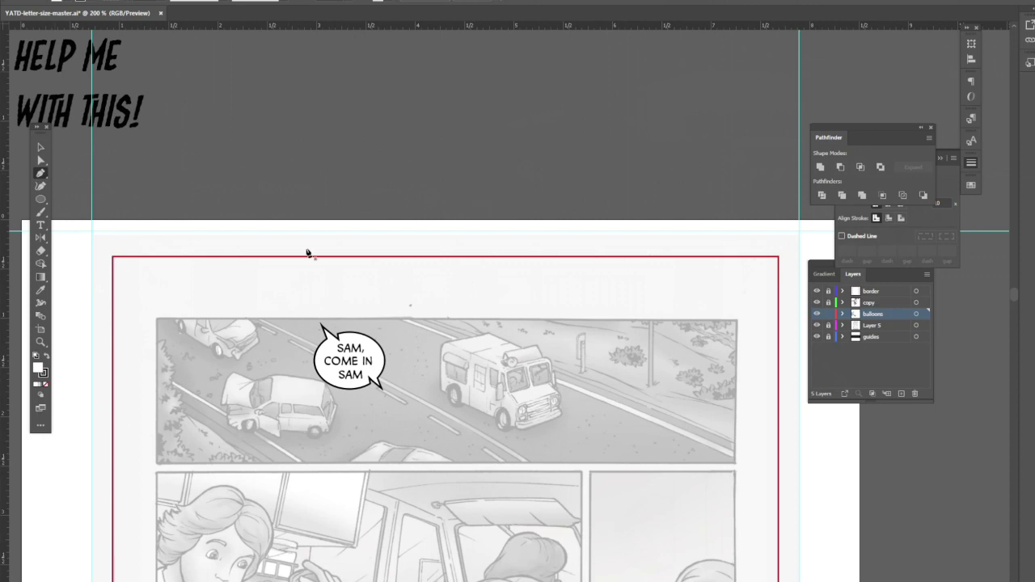
click(379, 361)
drag(414, 385, 427, 388)
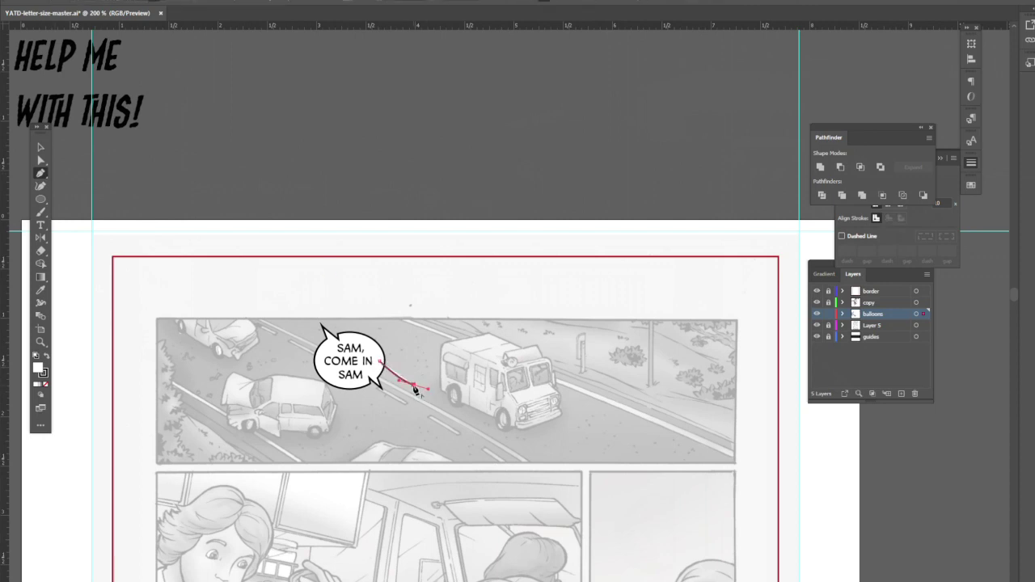
click(413, 383)
mouse_move(461, 392)
mouse_down()
mouse_move(488, 393)
mouse_move(473, 397)
mouse_up()
click(461, 392)
click(419, 388)
click(409, 378)
click(374, 363)
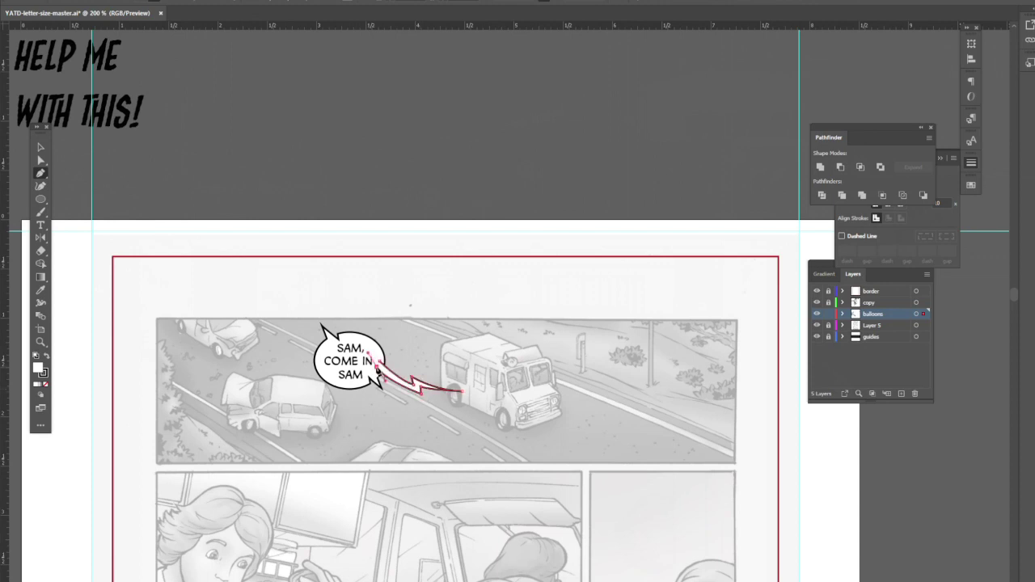
Stretch the lightning-bolt tail horizontally so its tip reaches the truck's cab, and deselect it
click(41, 148)
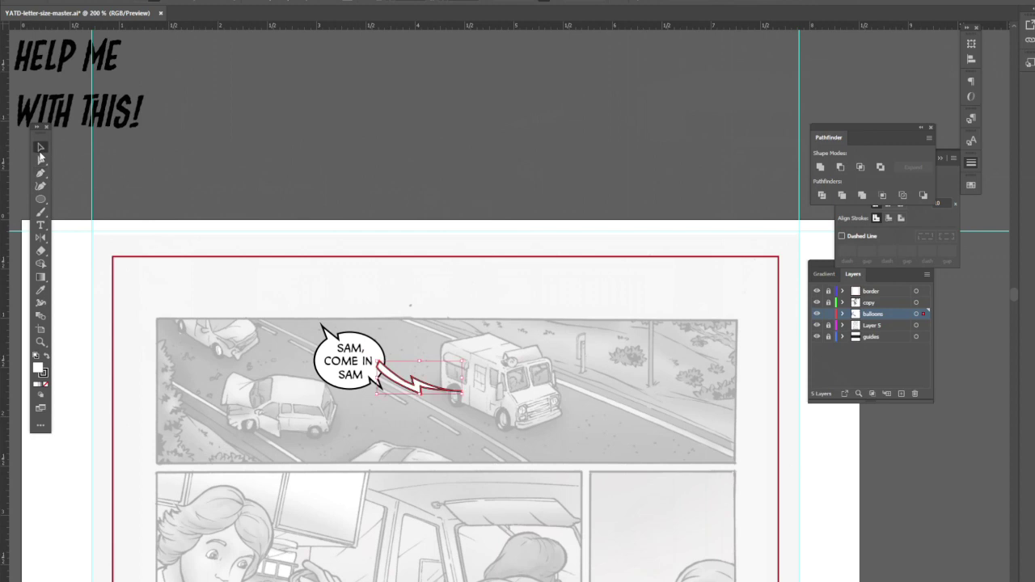
click(444, 146)
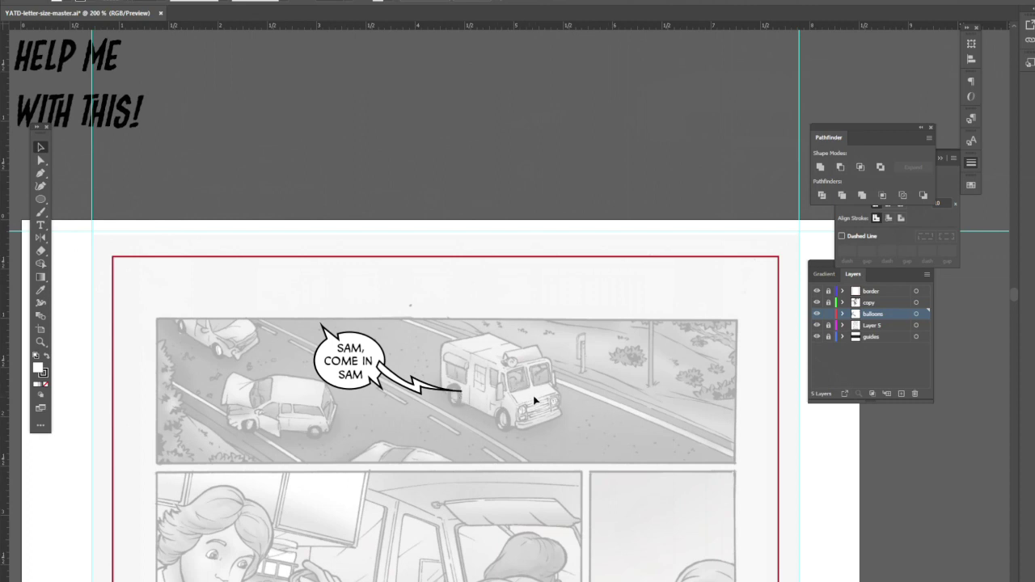
drag(450, 396, 498, 389)
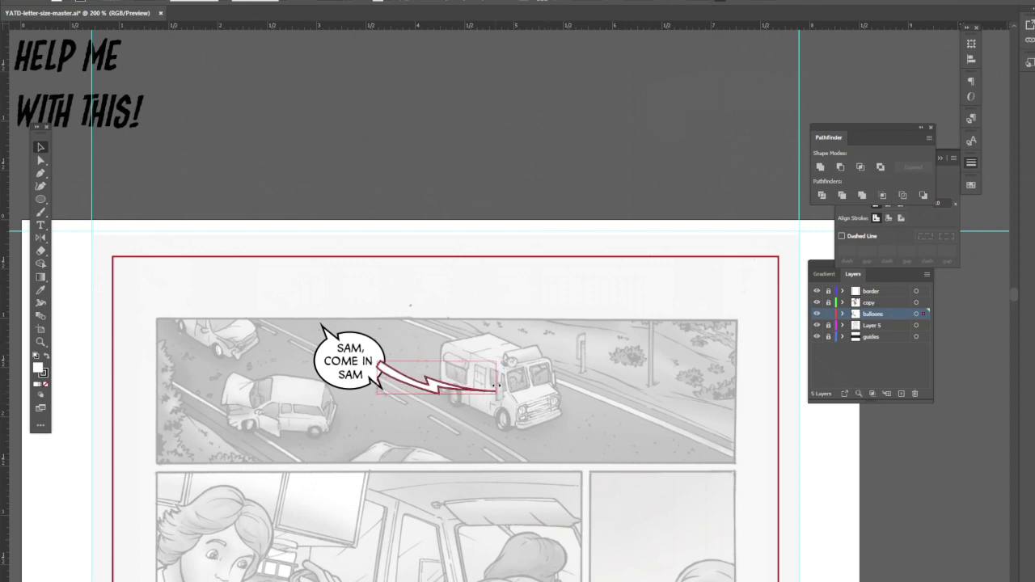
click(403, 393)
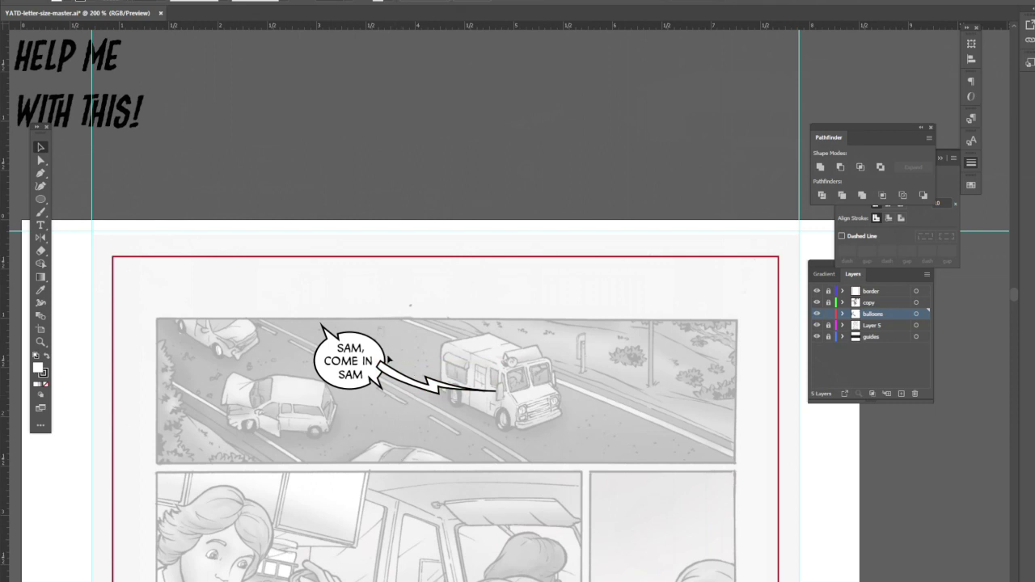
Try uniting the balloon and its lightning-bolt tail into a single path, displaying the merged shape's anchor points
click(387, 356)
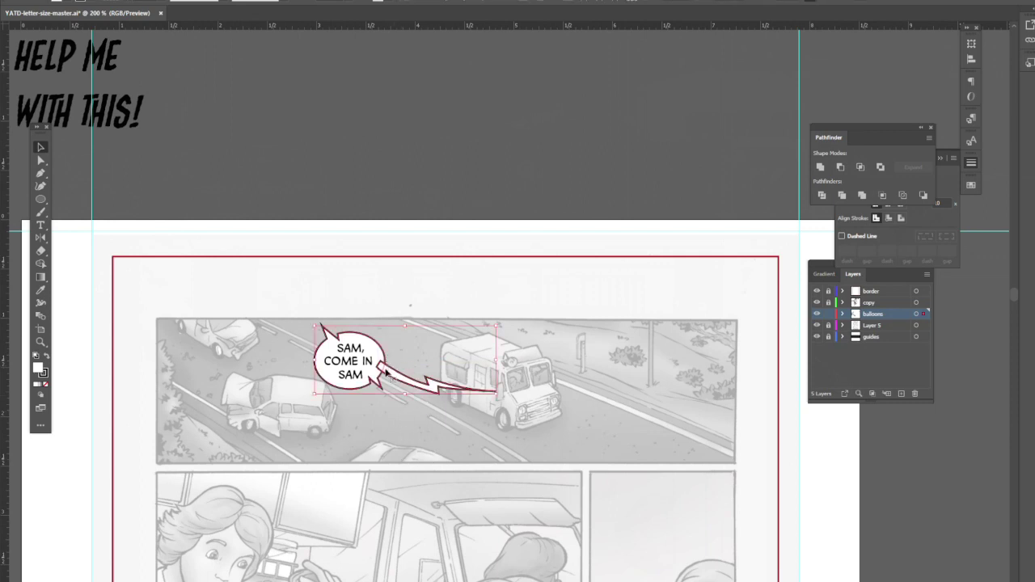
click(820, 168)
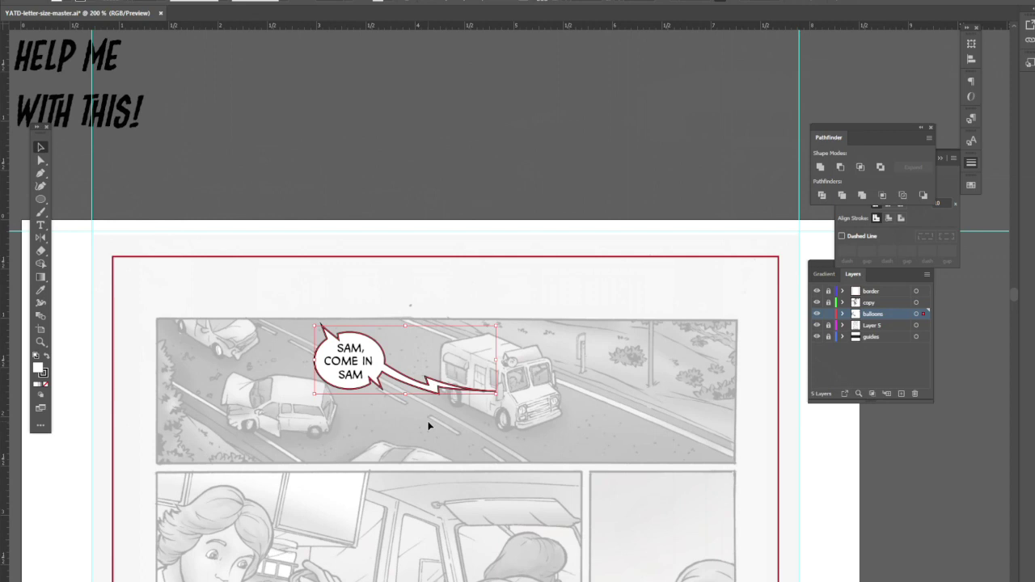
key(a)
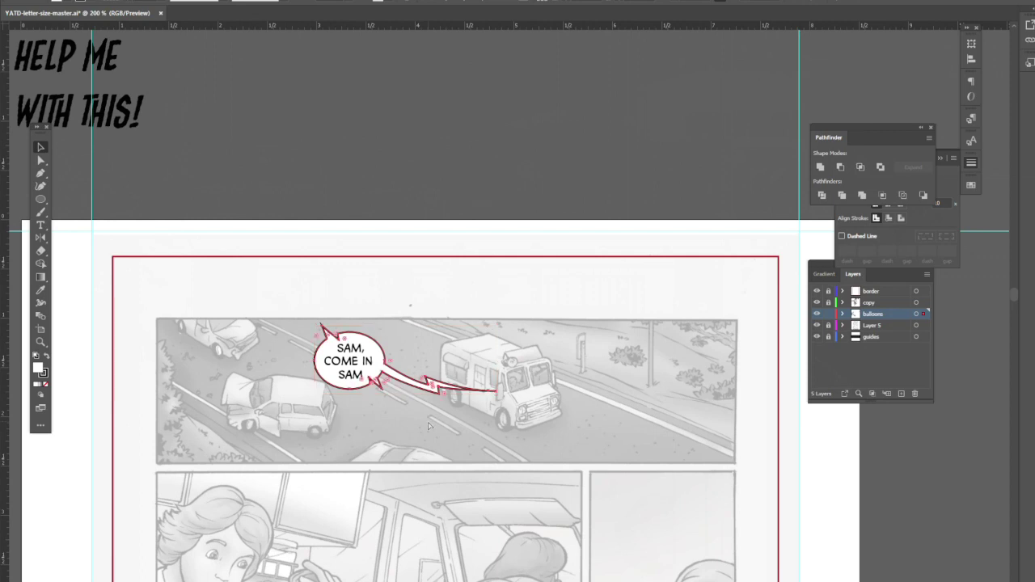
key(v)
click(440, 394)
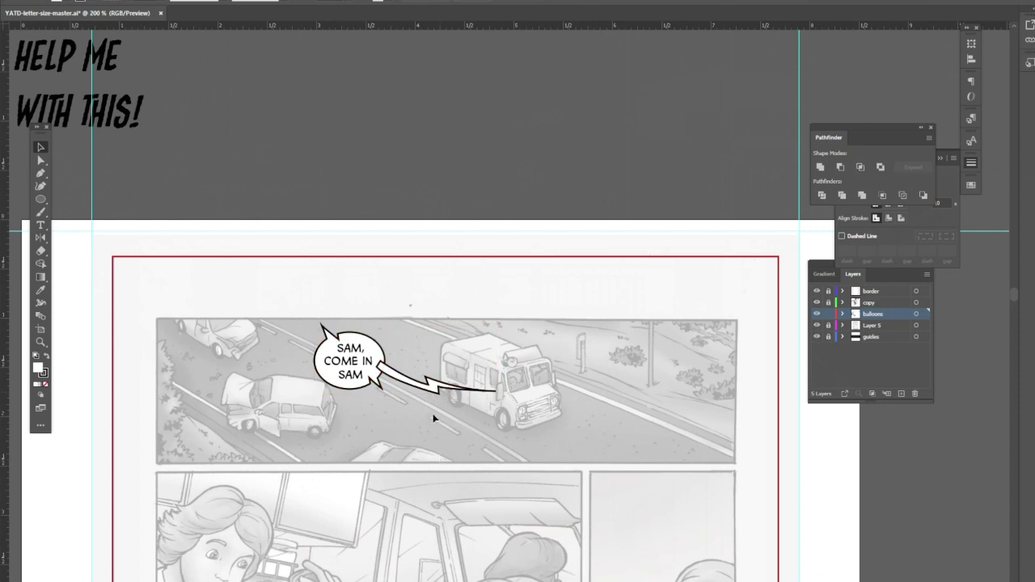
Make a compound shape from the balloon and its lightning-bolt tail, and deselect it
click(405, 358)
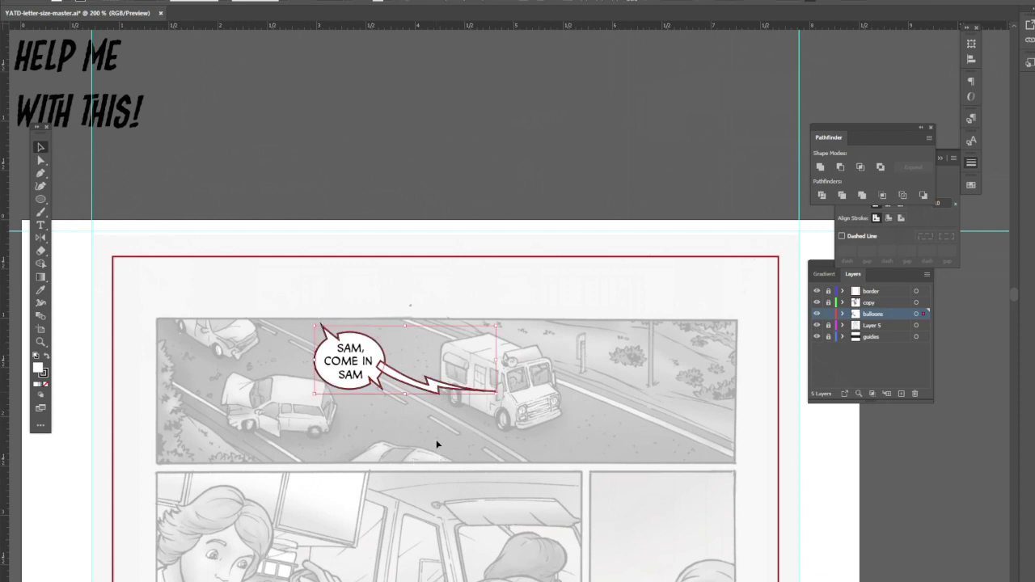
click(928, 140)
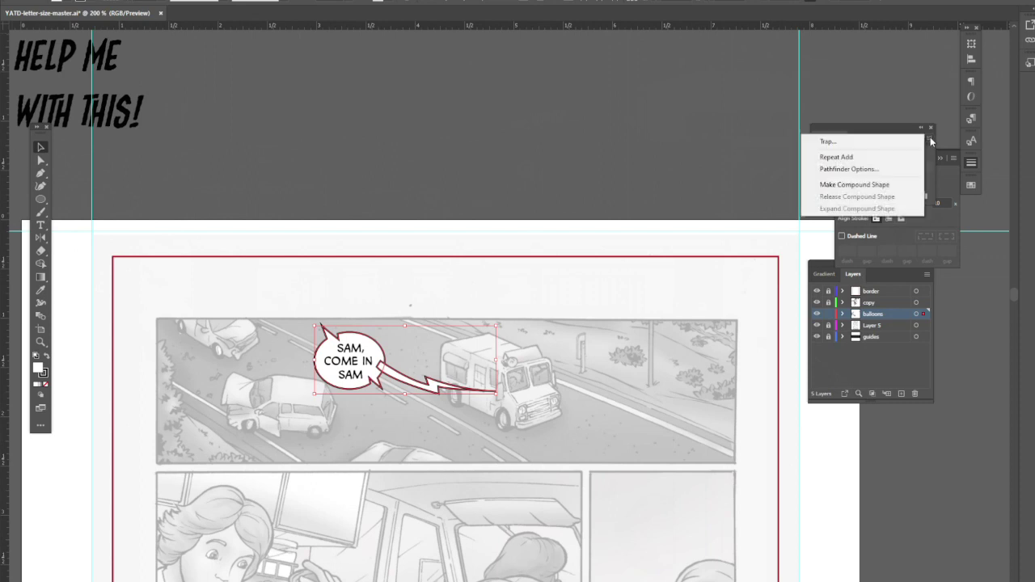
click(928, 140)
click(928, 141)
click(882, 186)
click(436, 430)
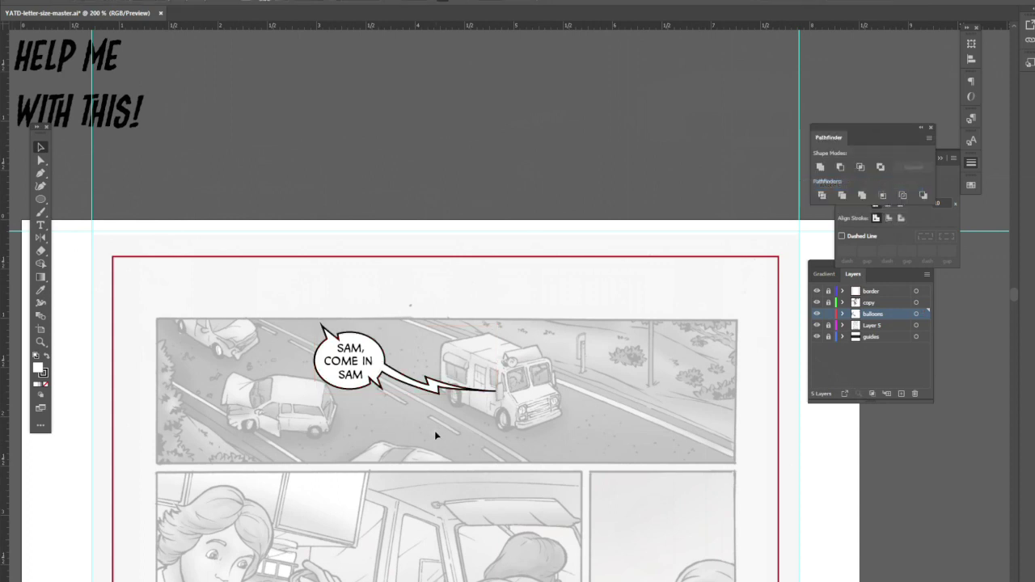
Release the compound shape joining the first balloon and its lightning-bolt tail
click(433, 386)
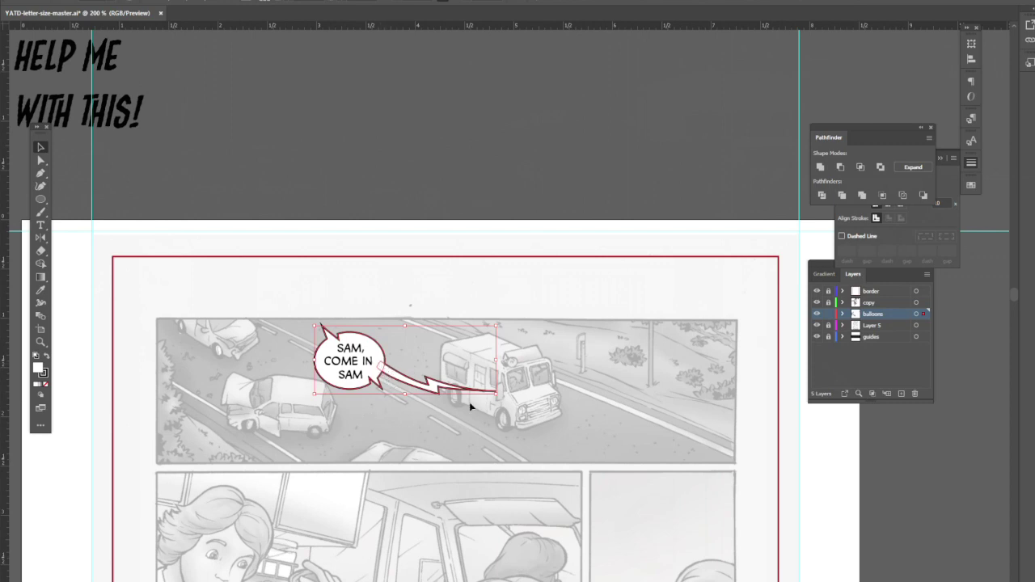
click(928, 138)
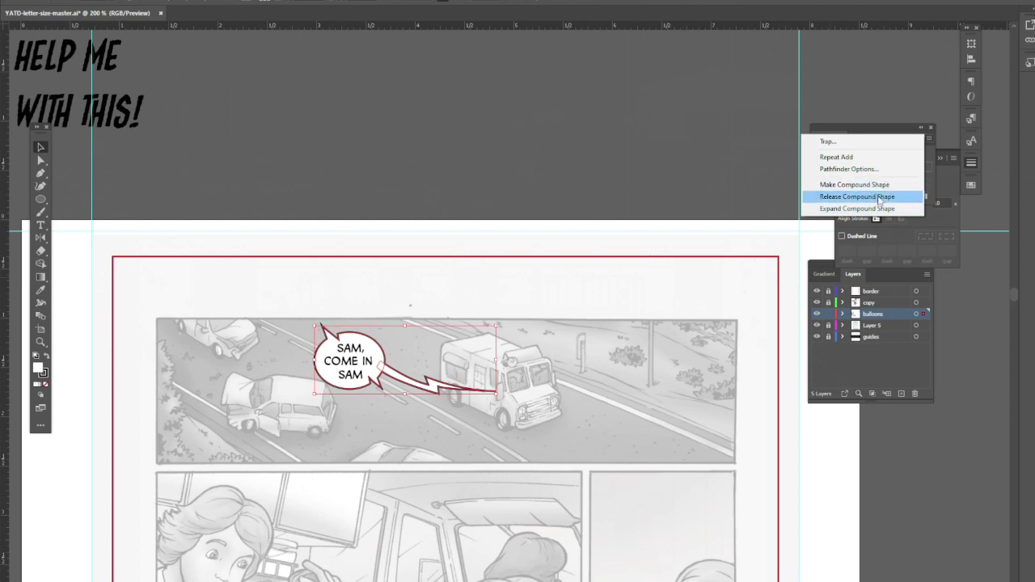
click(879, 196)
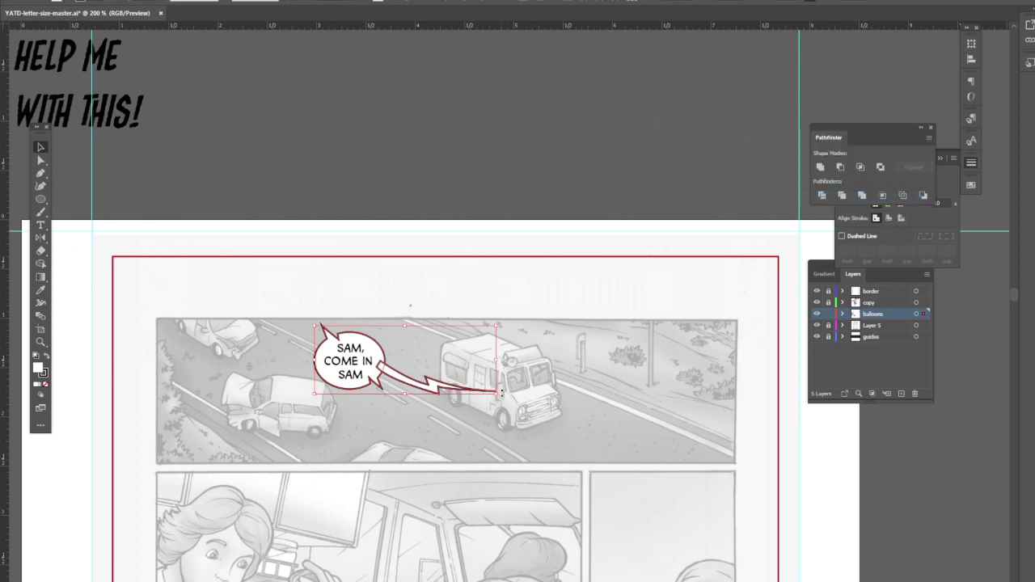
Rotate the lightning-bolt tail slightly counterclockwise so its tip points higher on the truck, and reposition it against the balloon
click(502, 397)
click(496, 392)
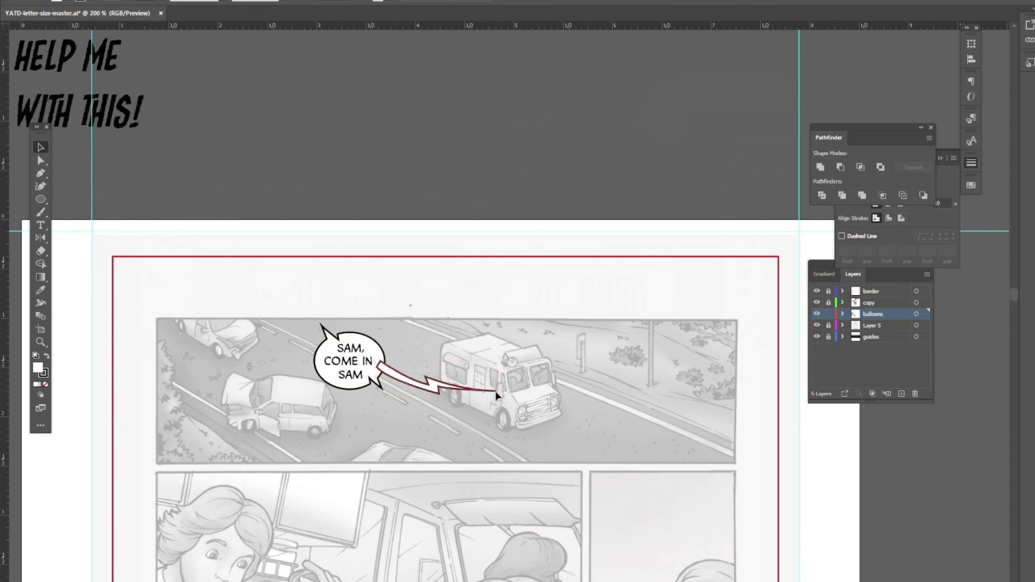
drag(501, 382, 502, 376)
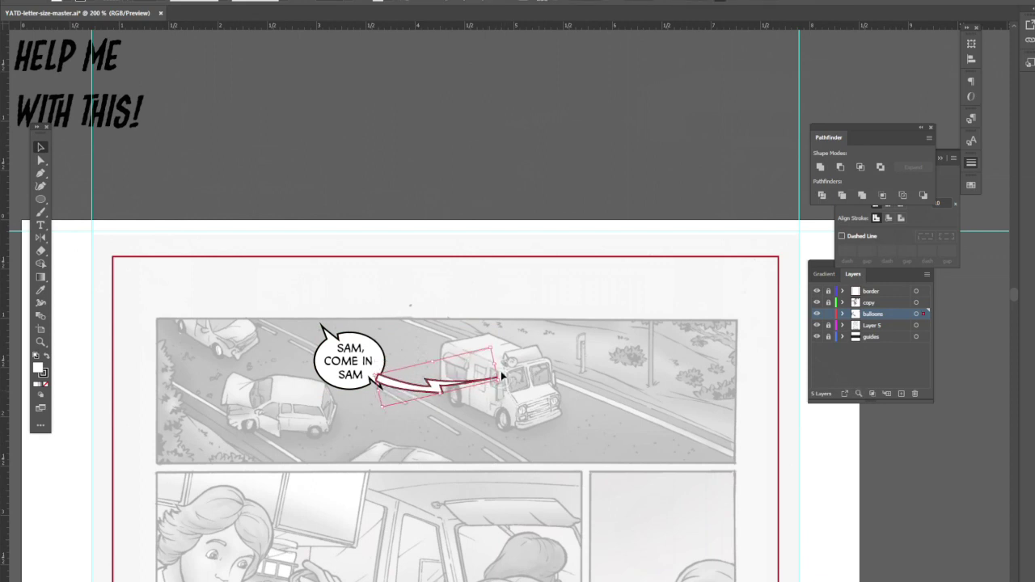
click(522, 430)
click(458, 379)
drag(443, 394, 439, 385)
click(476, 468)
Select the balloon with its adjusted tail, make them a compound shape again, and deselect
drag(378, 358, 435, 400)
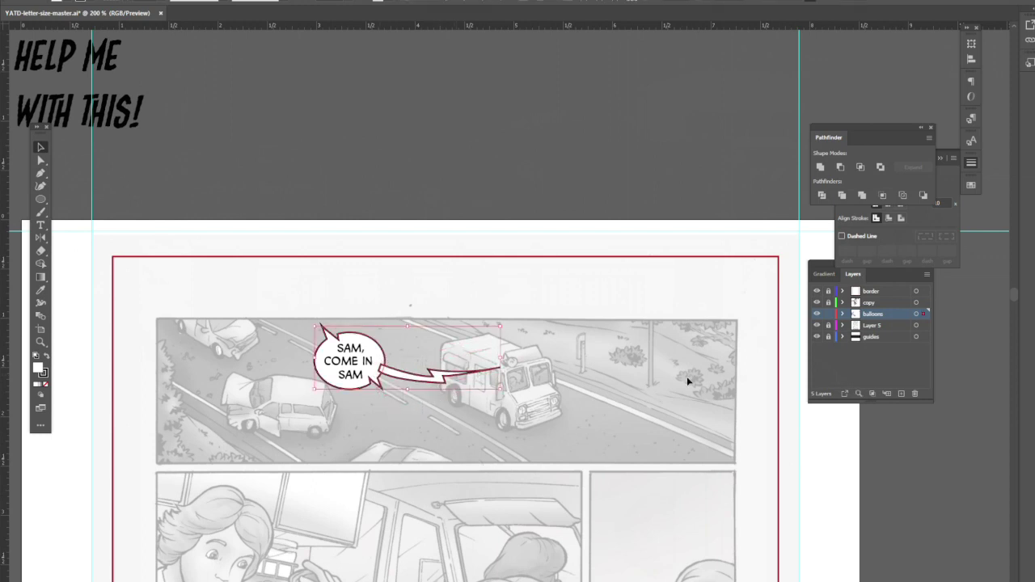
click(929, 138)
click(857, 185)
click(615, 456)
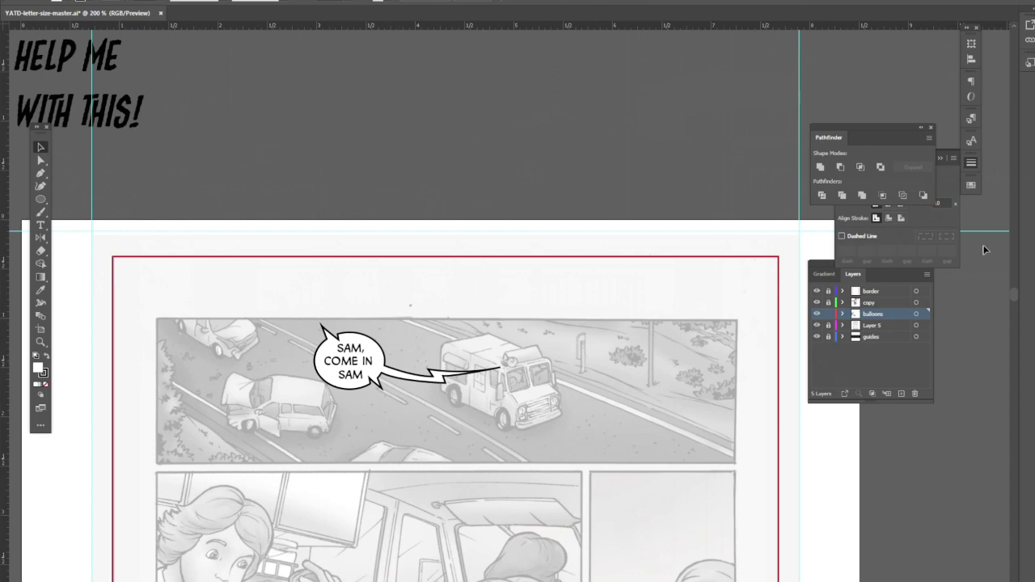
Unlock the copy layer and place a duplicate of the "SAM, COME IN SAM" text in panel 2 above the raised hand
scroll(1014, 296, down, 3)
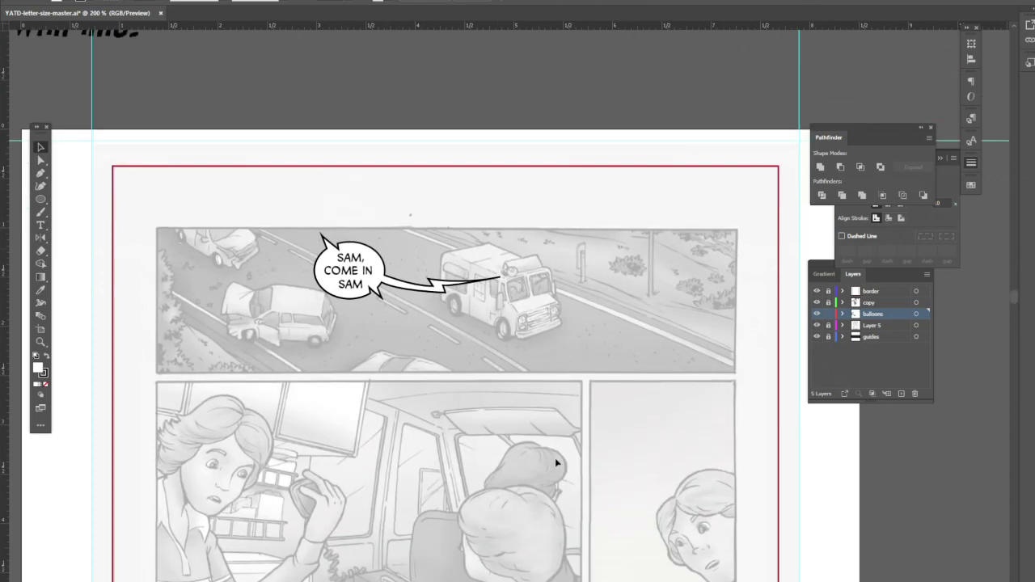
scroll(1016, 300, down, 1)
scroll(1016, 300, up, 1)
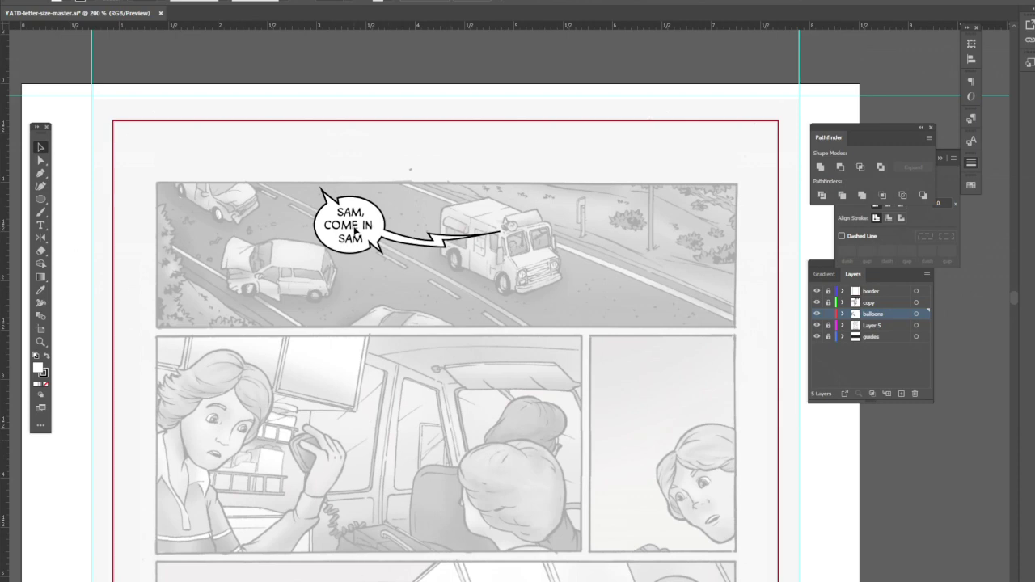
click(828, 302)
drag(348, 226, 317, 326)
key(ctrl+z)
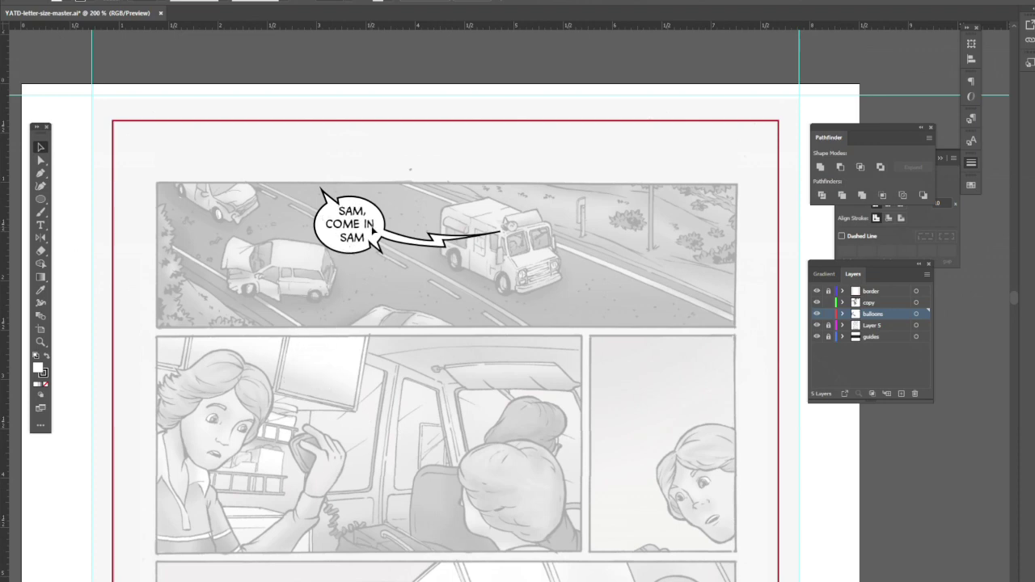
drag(350, 227, 319, 376)
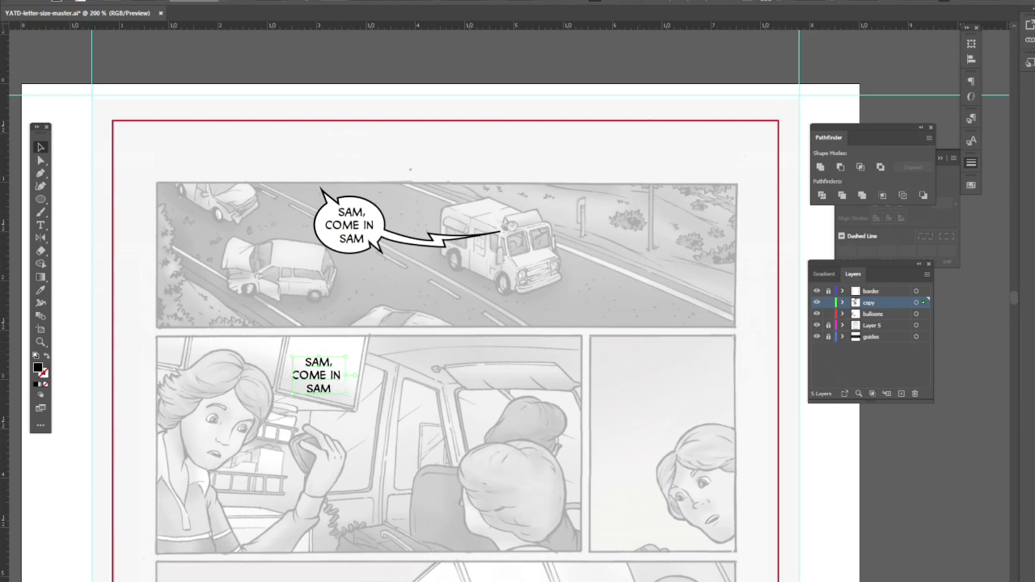
Switch to the YATD ISSUE 5 Script Draft 2 document in Google Docs and select Sam's panel 2 line "STEPH?" on page 5
mouse_move(305, 581)
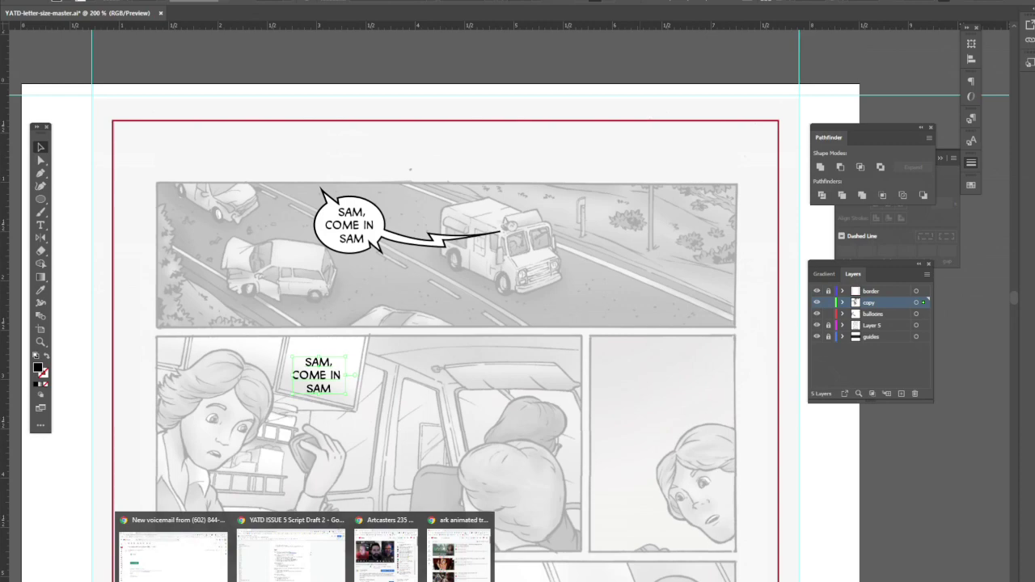
click(269, 576)
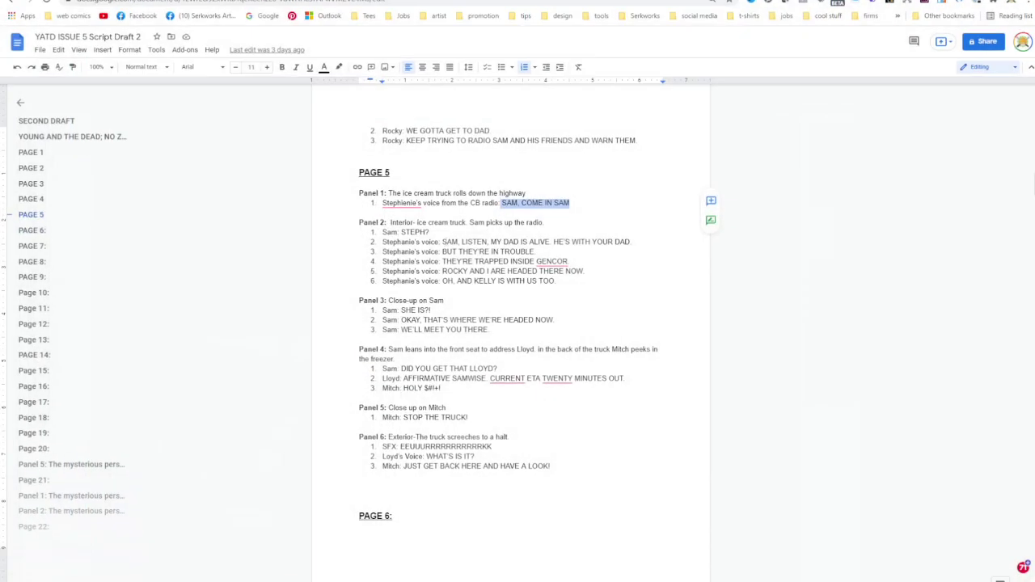
click(447, 240)
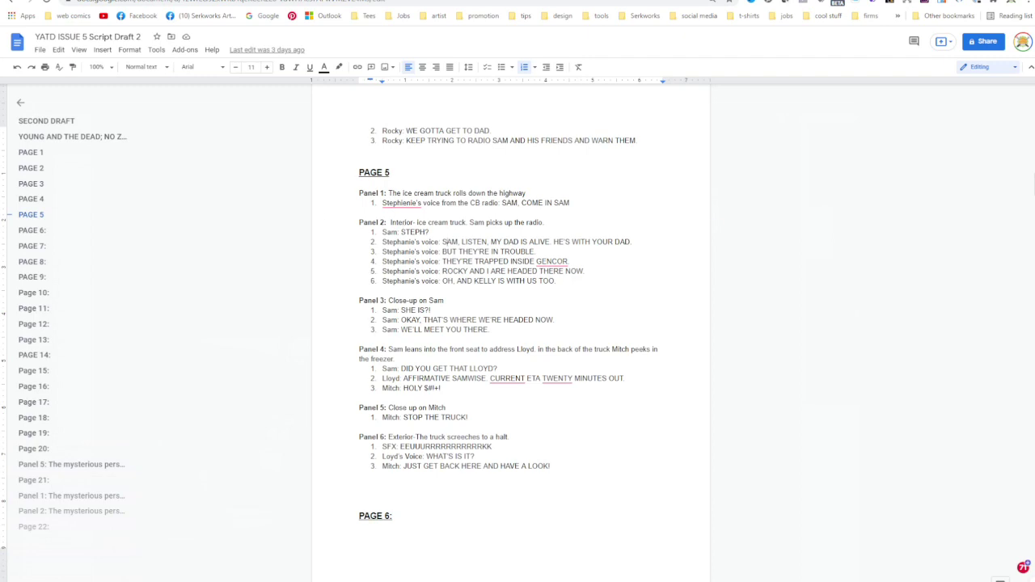
double_click(414, 232)
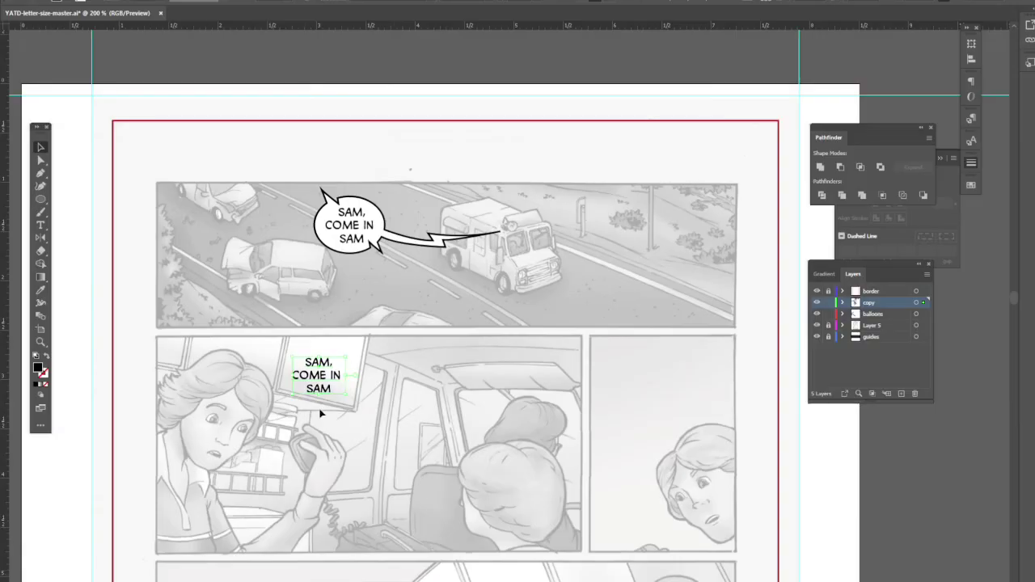
Back in Illustrator, shift the duplicated panel 2 text right, replace its wording with "STEPH?", move it down slightly, and deselect
drag(332, 380, 362, 377)
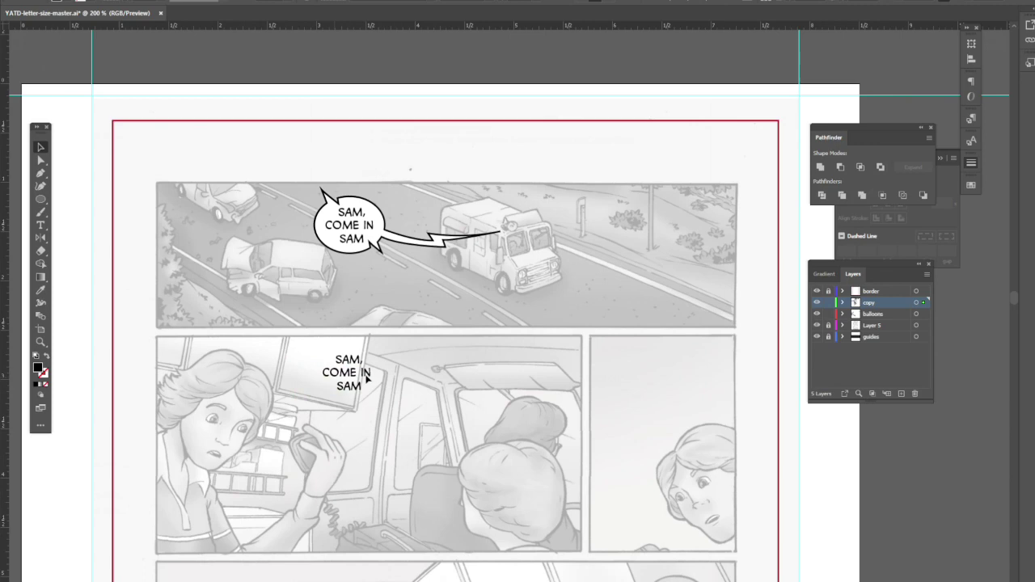
click(40, 225)
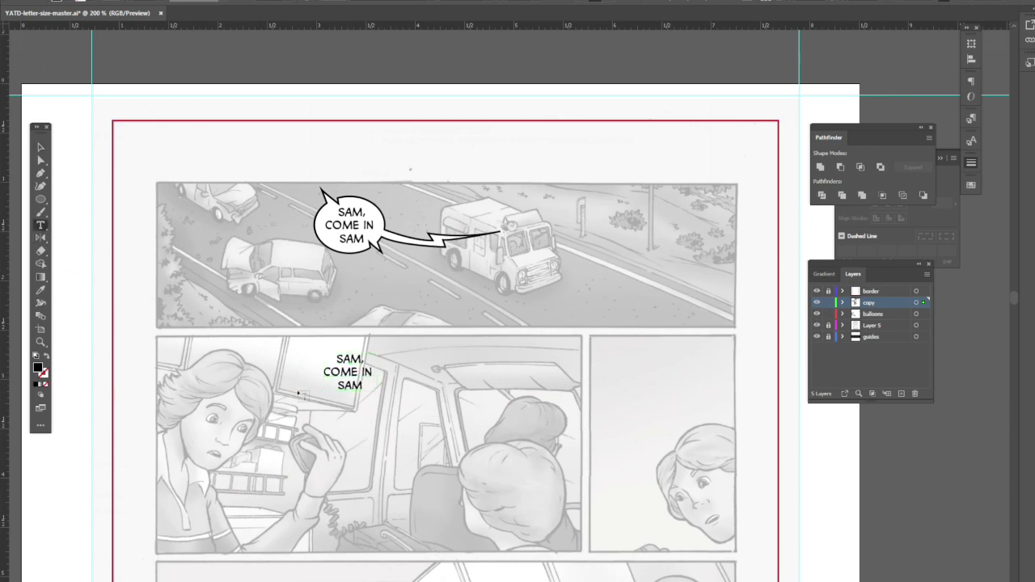
drag(338, 356, 383, 390)
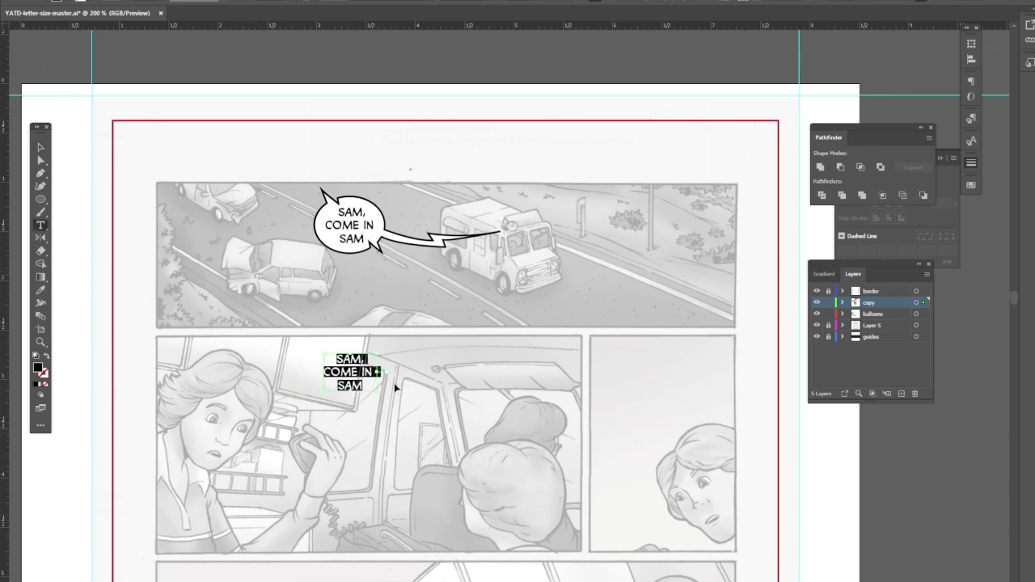
text(STEPH?)
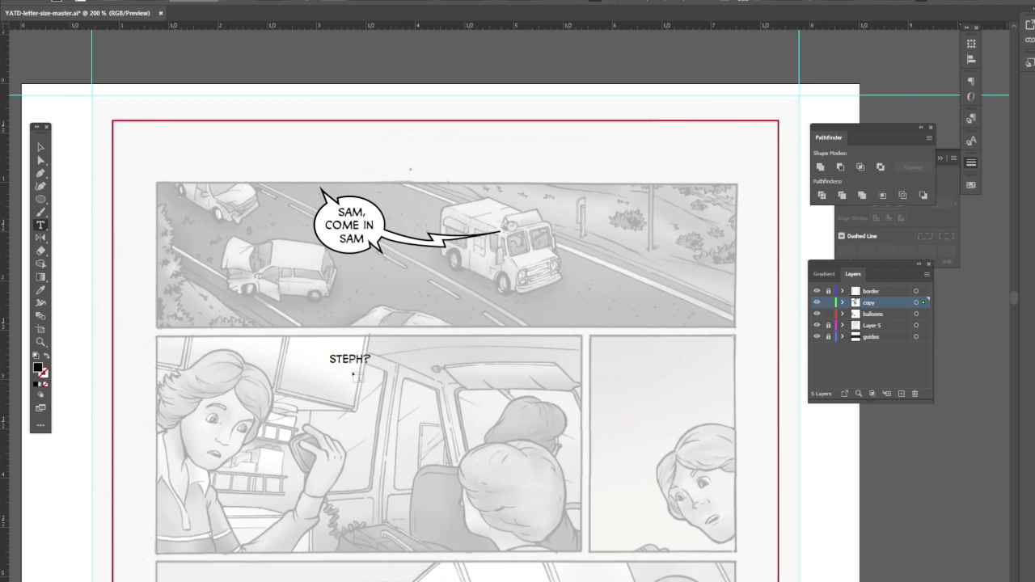
key(Escape)
drag(363, 360, 366, 373)
key(ctrl+shift+a)
Lock the copy layer and draw an ellipse balloon around "STEPH?" on the balloons layer, using the first balloon's sampled fill and stroke
click(828, 302)
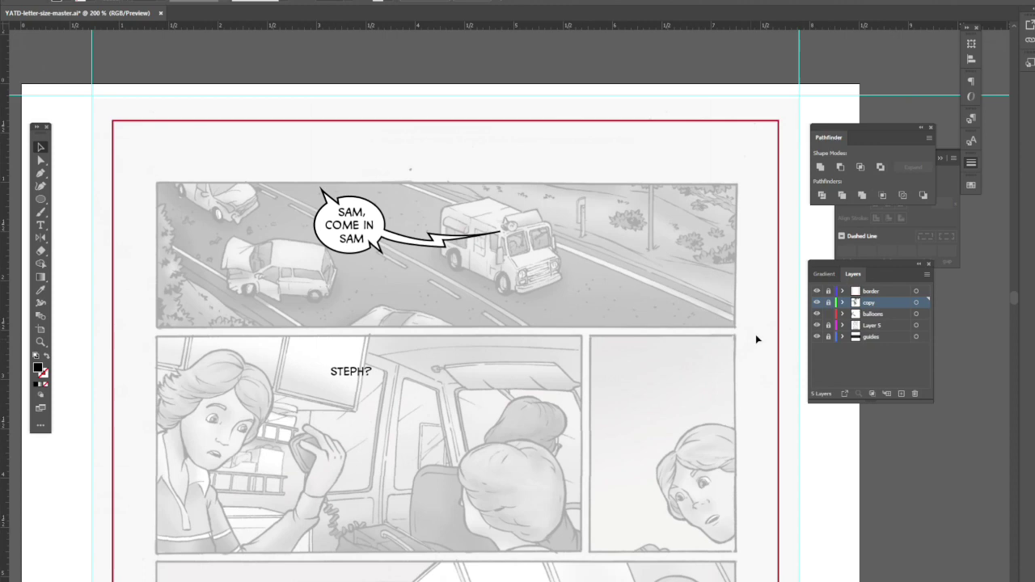
click(883, 314)
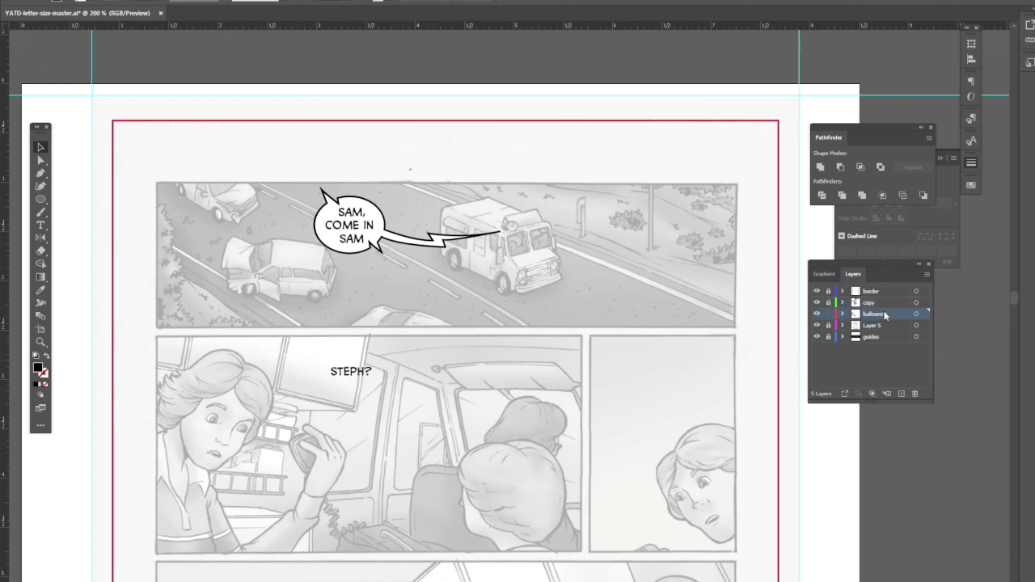
click(41, 289)
click(383, 218)
click(42, 200)
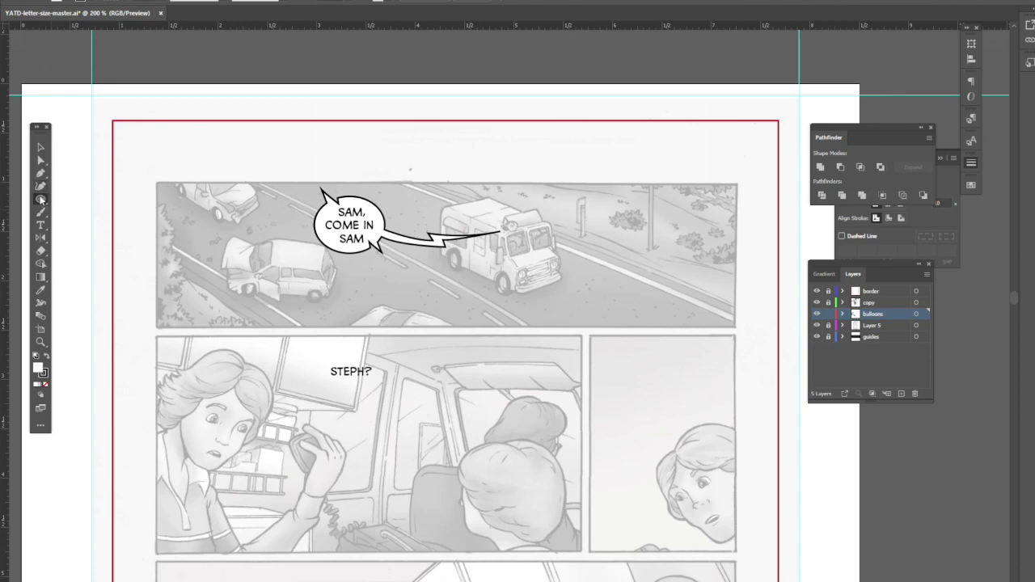
drag(322, 347, 381, 398)
Reduce the new ellipse's height slightly so it fits evenly around "STEPH?", and deselect it
key(v)
click(474, 393)
click(375, 390)
drag(383, 343, 383, 349)
click(407, 458)
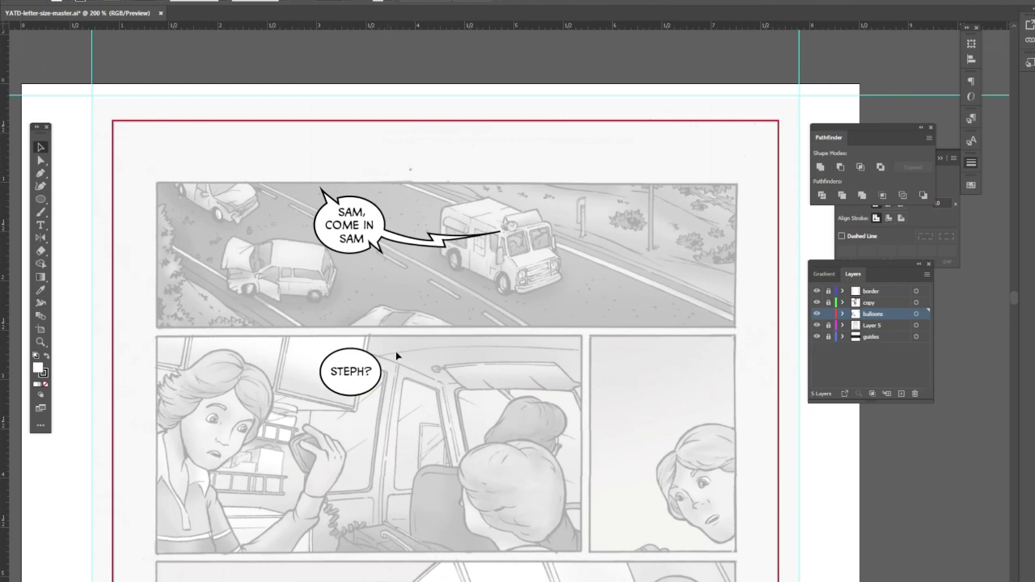
Try the "STEPH?" balloon and text at several heights against panel 2's upper border, ending slightly left and clear below it
click(355, 363)
click(362, 374)
drag(360, 374, 359, 365)
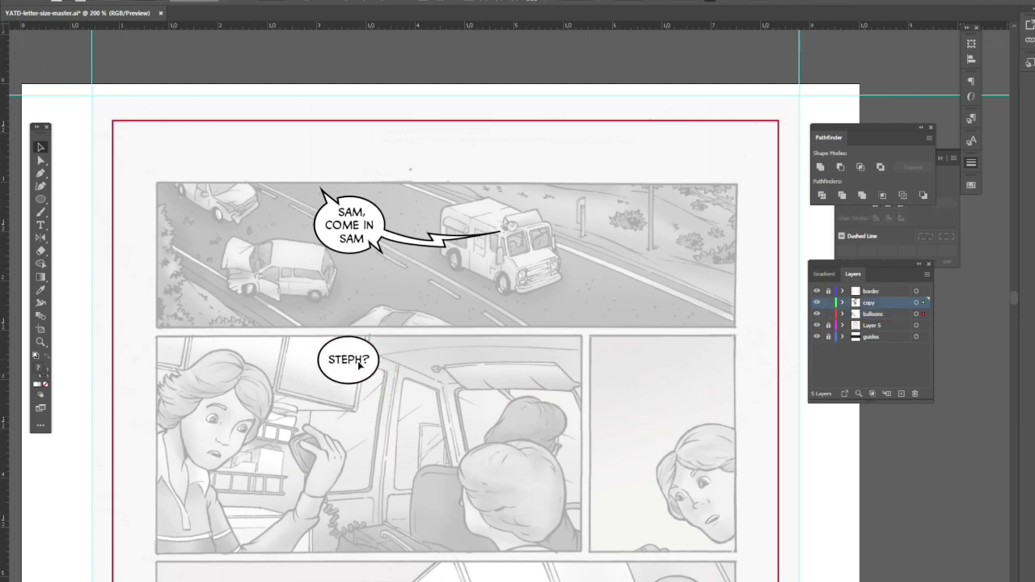
click(378, 364)
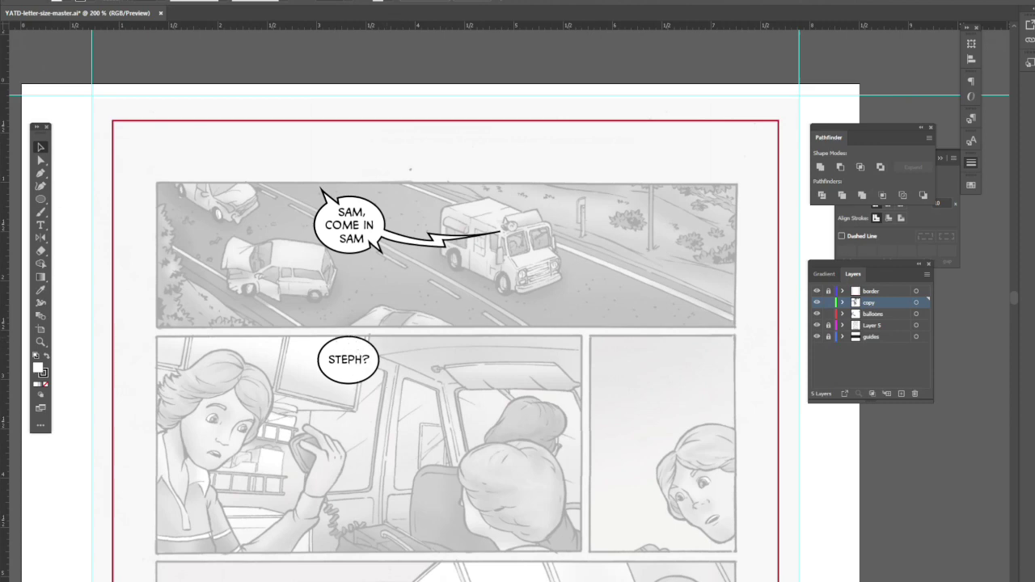
drag(360, 364, 361, 376)
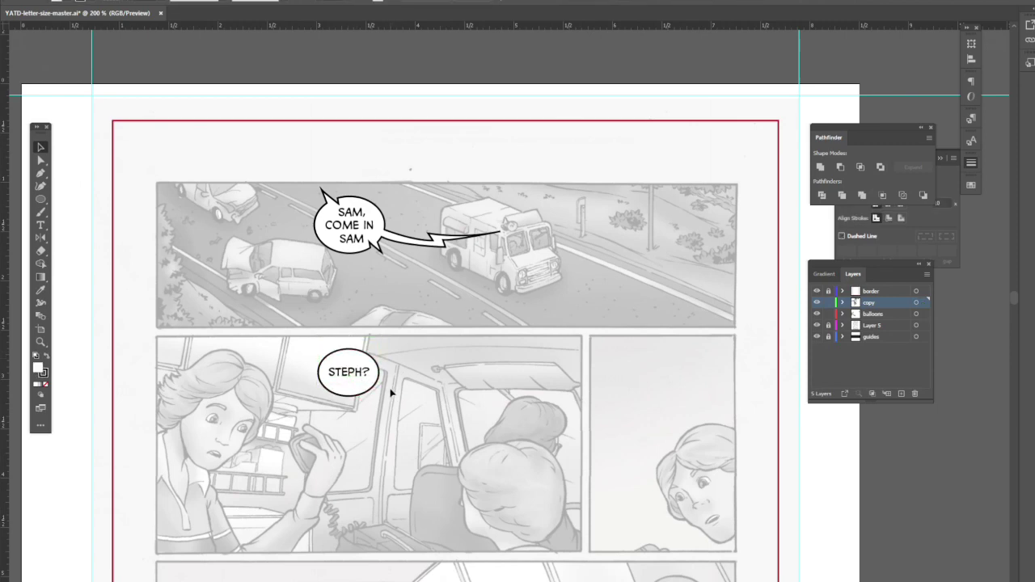
drag(353, 371, 361, 359)
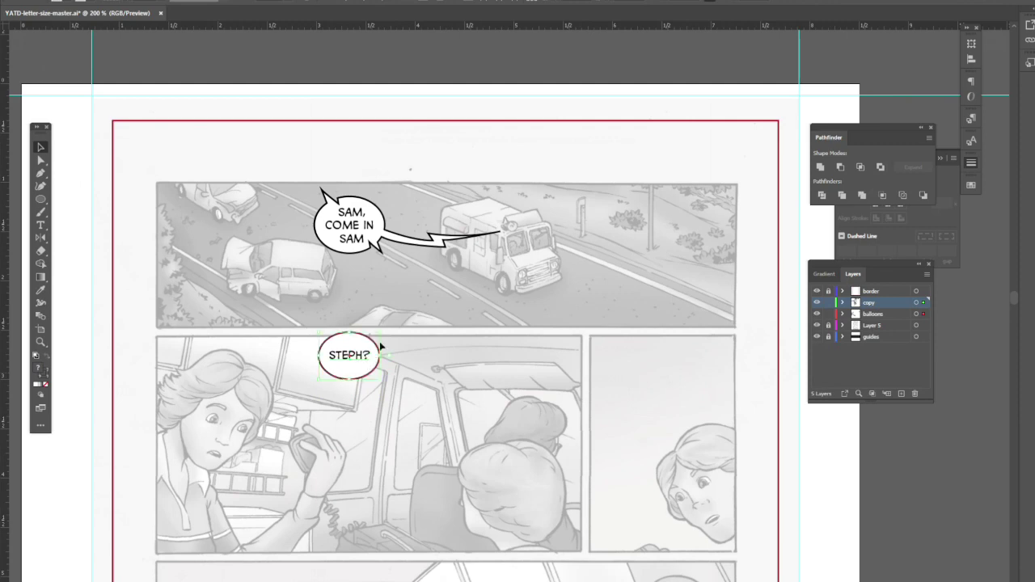
click(310, 337)
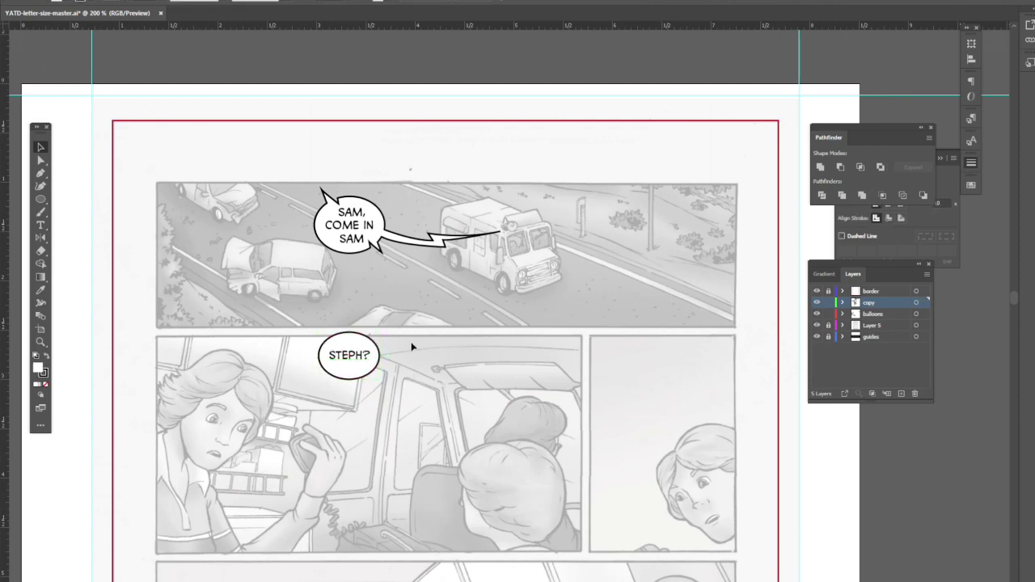
drag(363, 355, 352, 371)
click(375, 397)
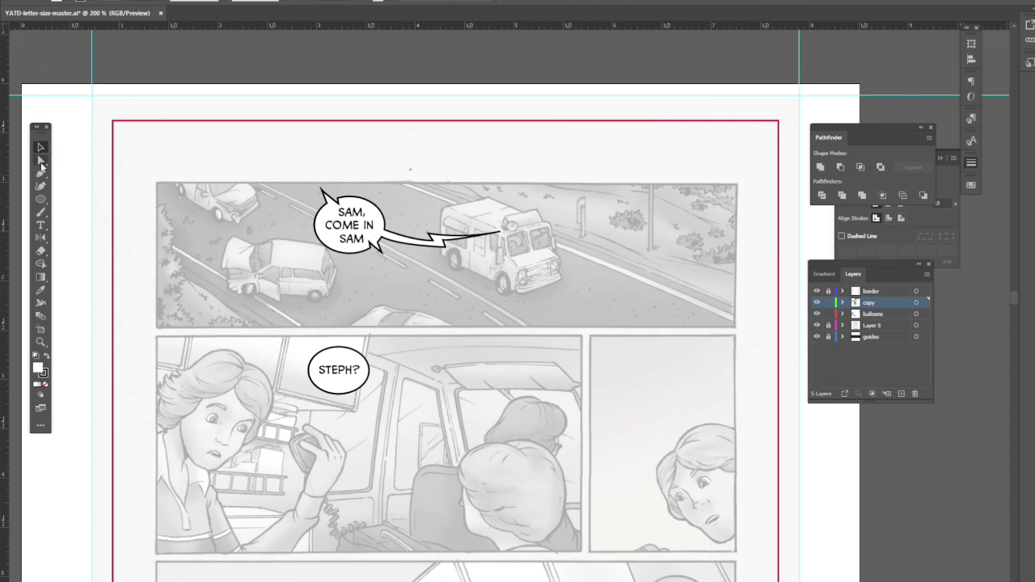
Reshape the "STEPH?" balloon into a squarer, hand-drawn oval by adjusting its anchor points with the Direct Selection tool, and deselect it
click(41, 161)
click(361, 361)
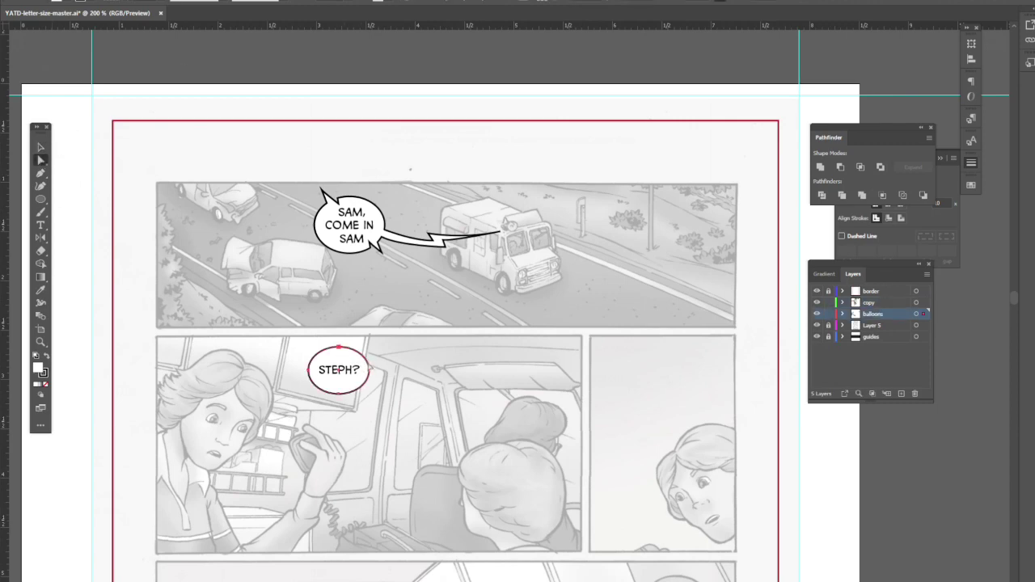
click(339, 348)
click(358, 347)
click(362, 350)
click(341, 396)
click(325, 398)
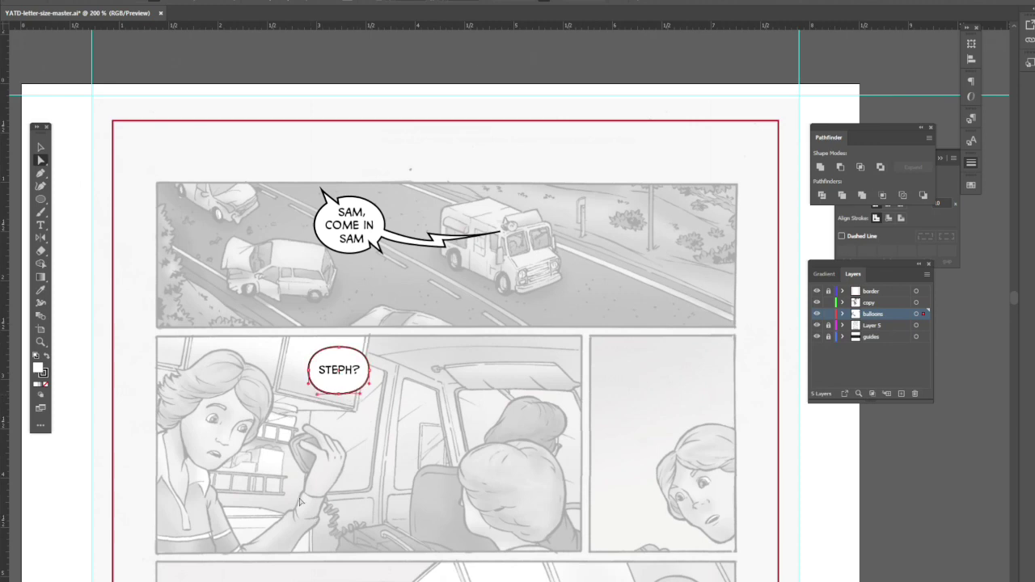
click(40, 147)
click(412, 381)
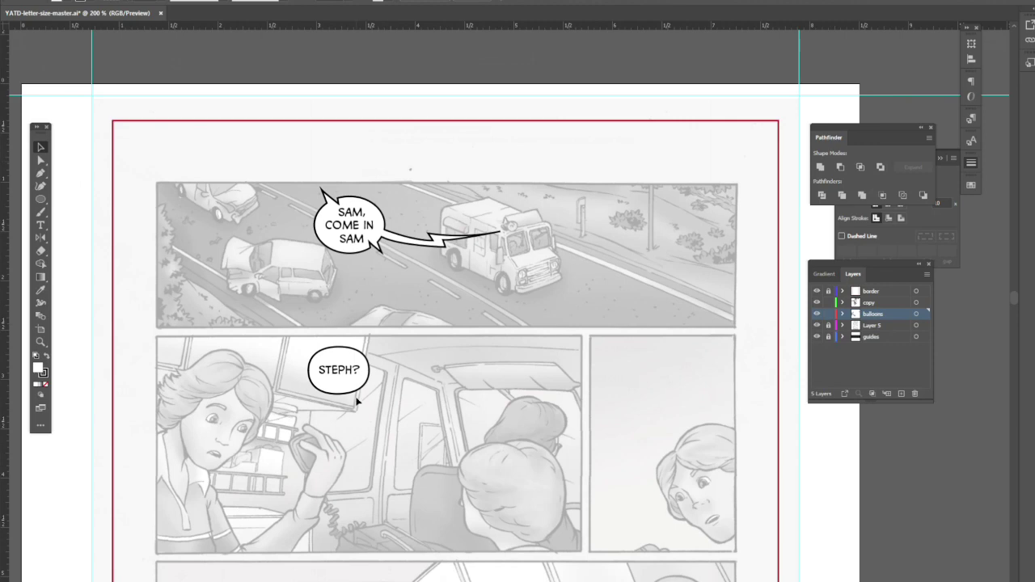
Move the "STEPH?" balloon and its text up together so they overlap panel 2's upper border, and deselect
click(317, 365)
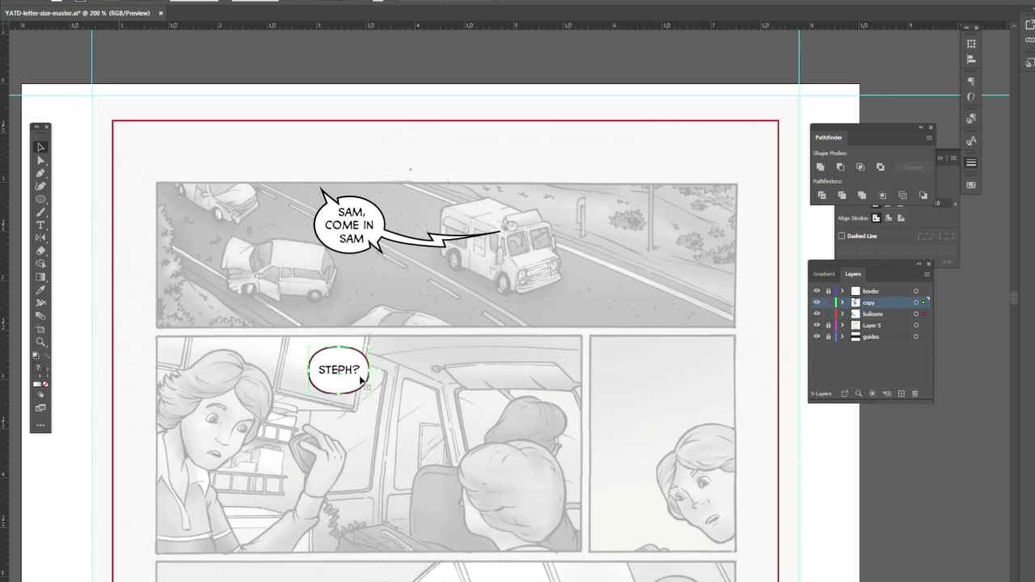
drag(353, 377, 354, 361)
key(Up)
key(Up)
key(Up)
key(Up)
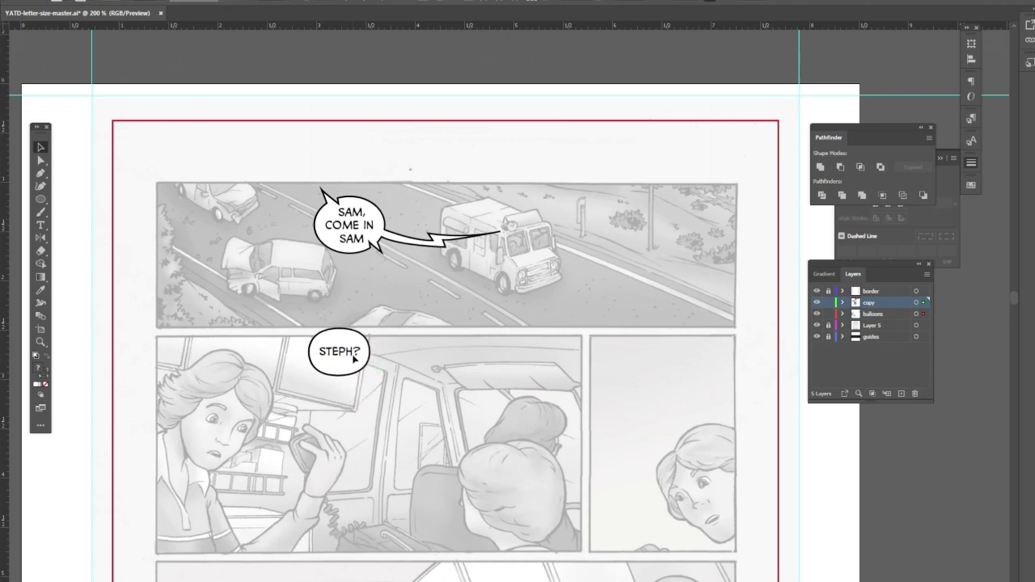
click(354, 361)
click(413, 358)
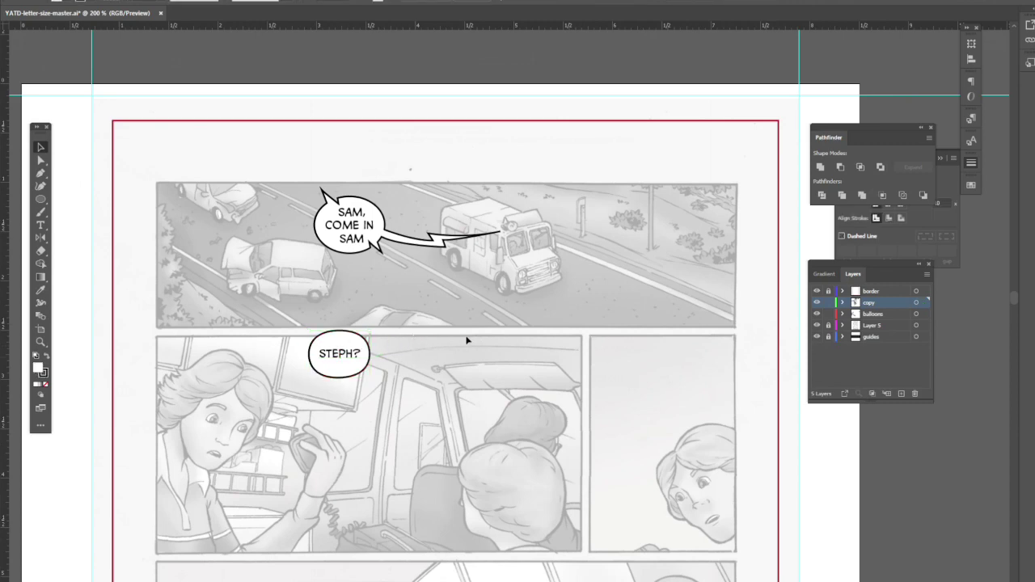
Draw a rectangle over the part of the "STEPH?" balloon that extends above panel 2's upper border
click(42, 199)
click(94, 199)
drag(277, 303, 399, 334)
click(40, 147)
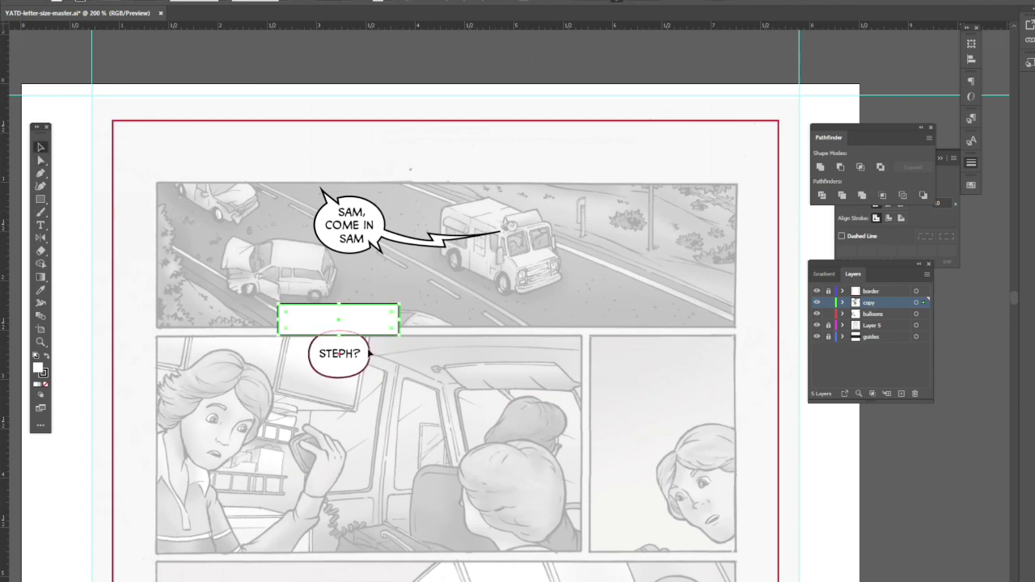
Subtract the rectangle from the "STEPH?" balloon with Minus Front, move the trimmed balloon to the balloons layer, and deselect it
drag(443, 443, 364, 323)
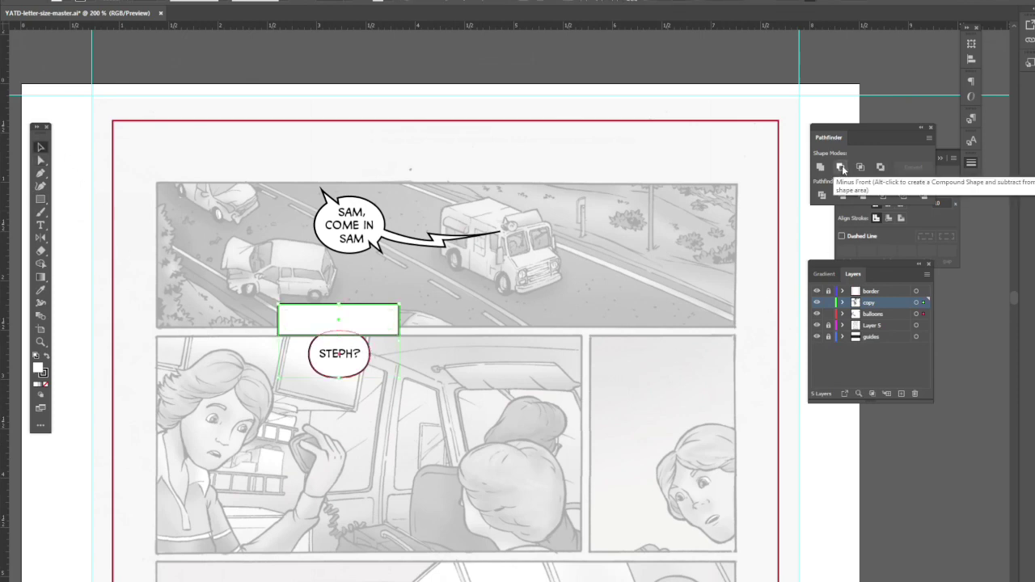
click(841, 166)
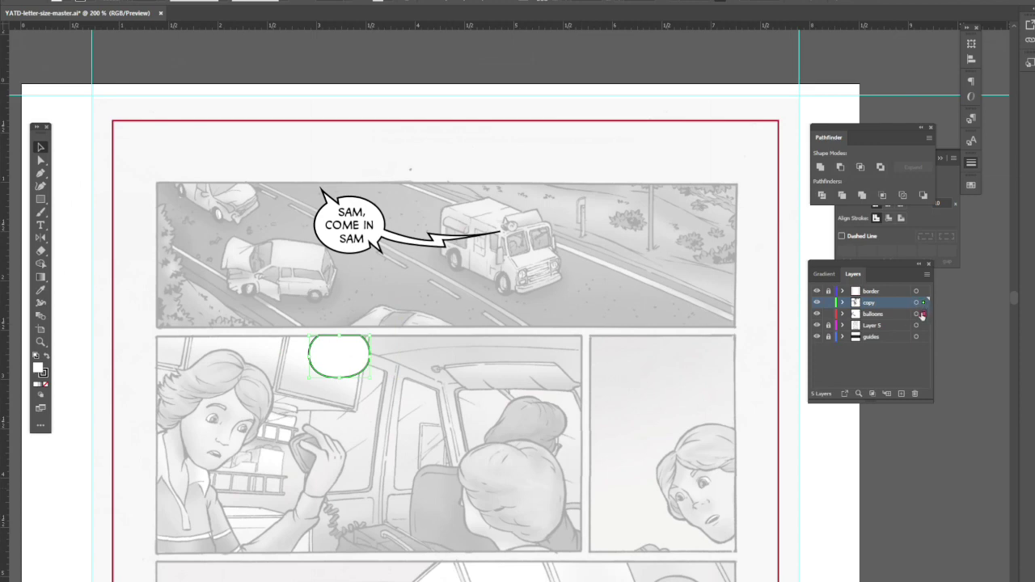
drag(924, 302, 922, 314)
click(602, 445)
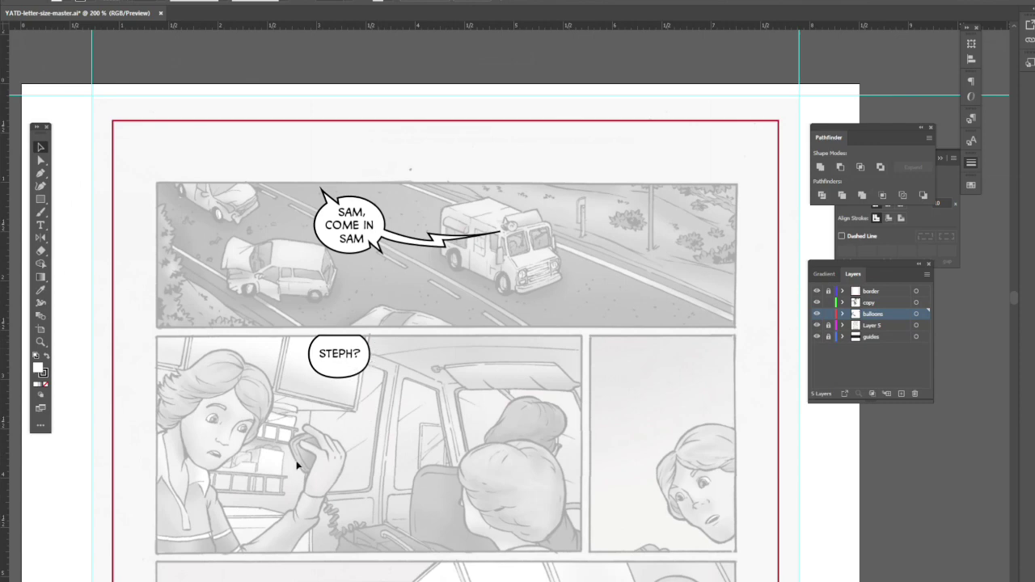
Draw a curved, tapering tail with the Pen tool from the "STEPH?" balloon's lower edge to the mouth of the character holding the radio
key(p)
click(325, 369)
drag(255, 450, 219, 475)
click(255, 450)
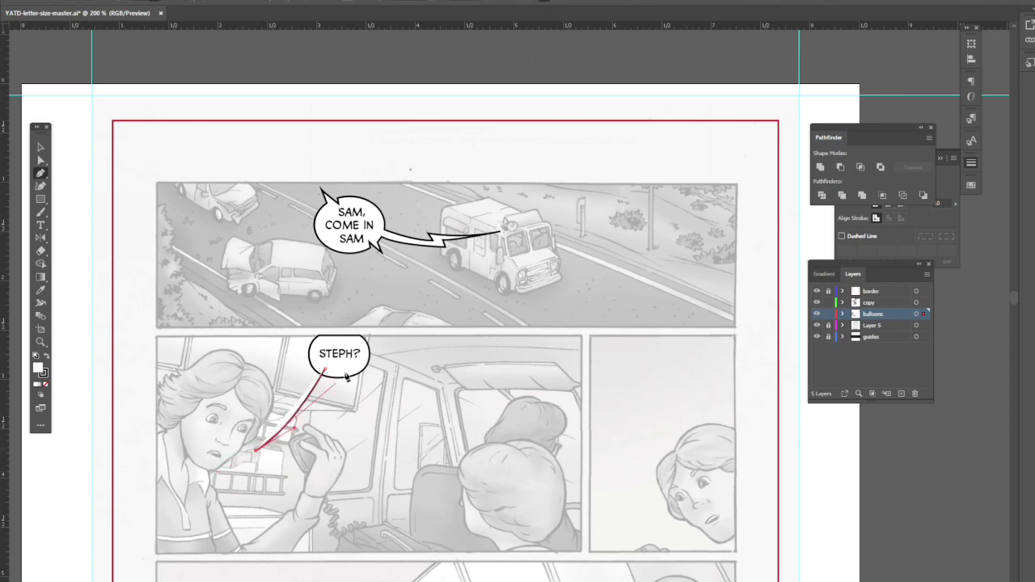
click(326, 370)
mouse_move(340, 356)
mouse_down()
mouse_move(354, 316)
mouse_move(341, 377)
mouse_up()
key(v)
click(185, 206)
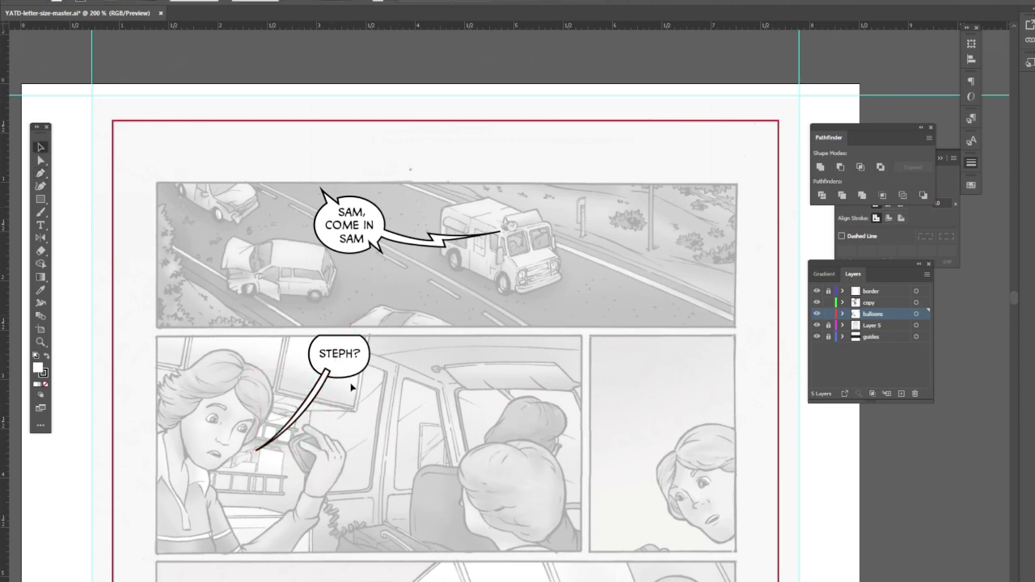
Unite the curved tail with the "STEPH?" balloon into one shape, and deselect it
click(326, 374)
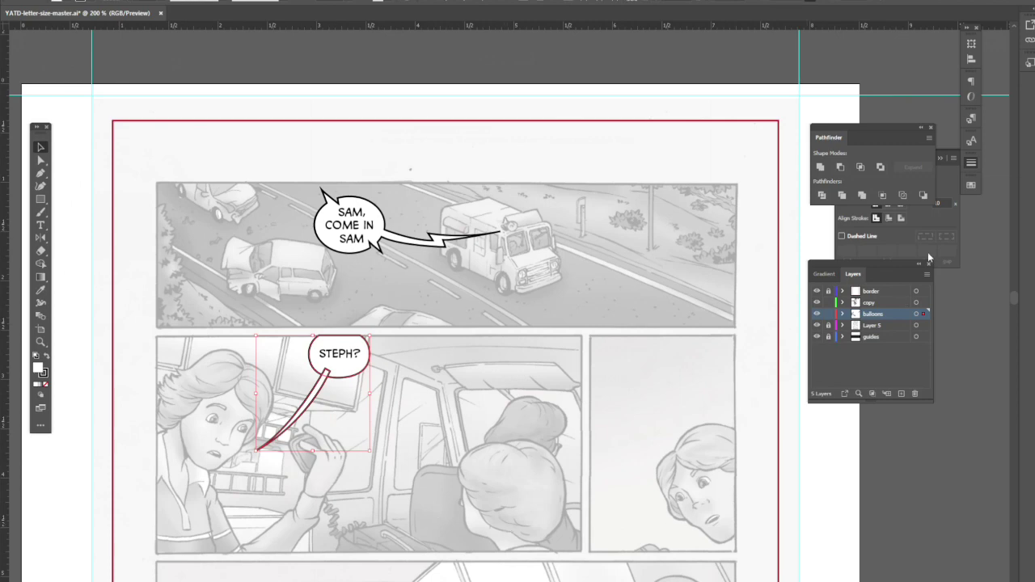
click(929, 138)
click(855, 183)
click(596, 472)
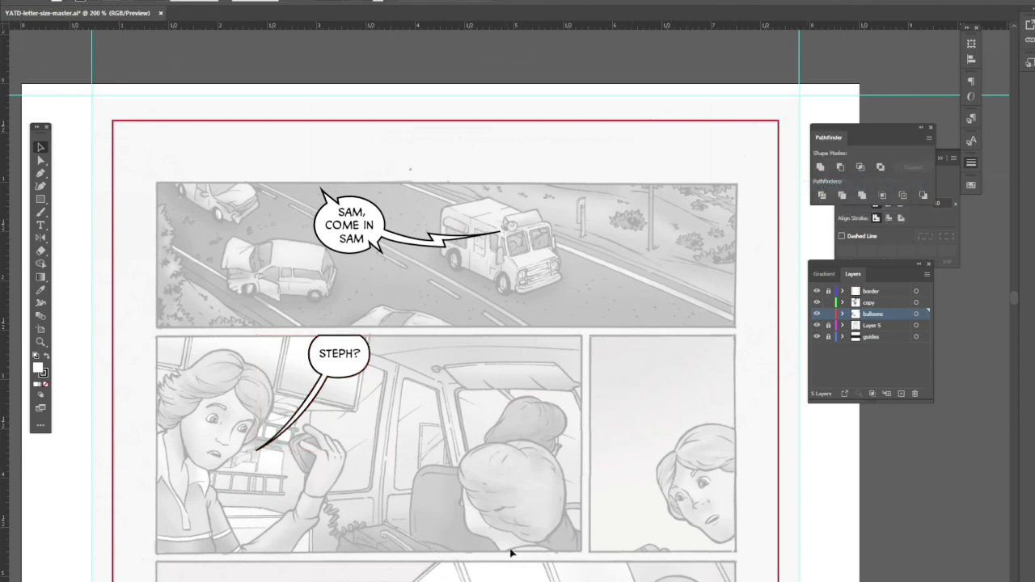